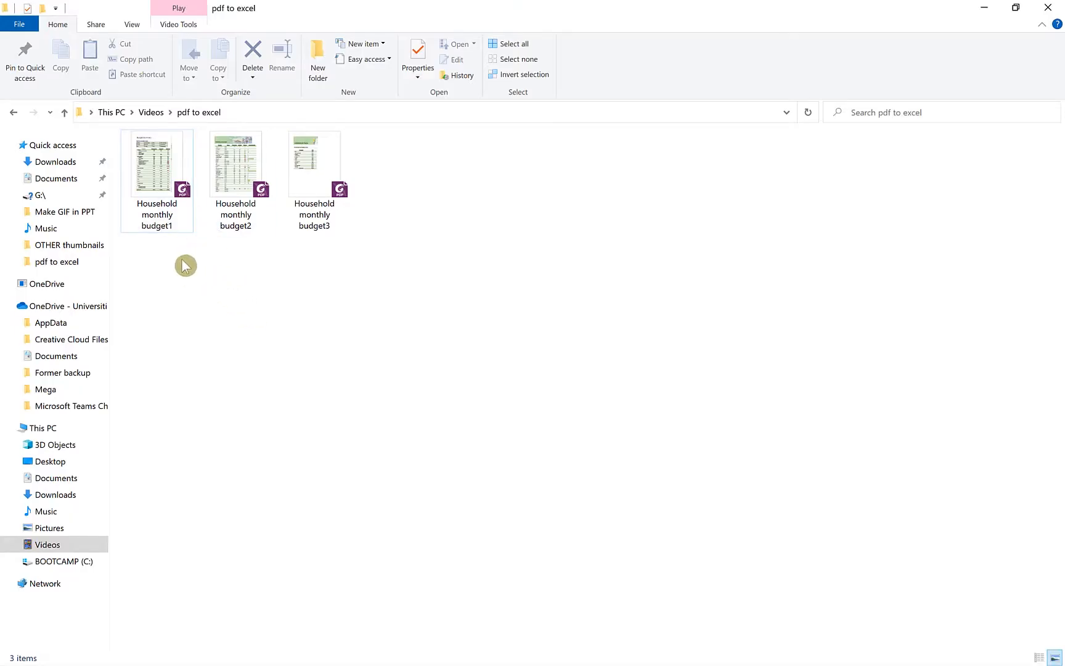
# - Open the Household monthly budget1 PDF and review the Budget Summary tables on its first page
pyautogui.doubleClick(162, 179)
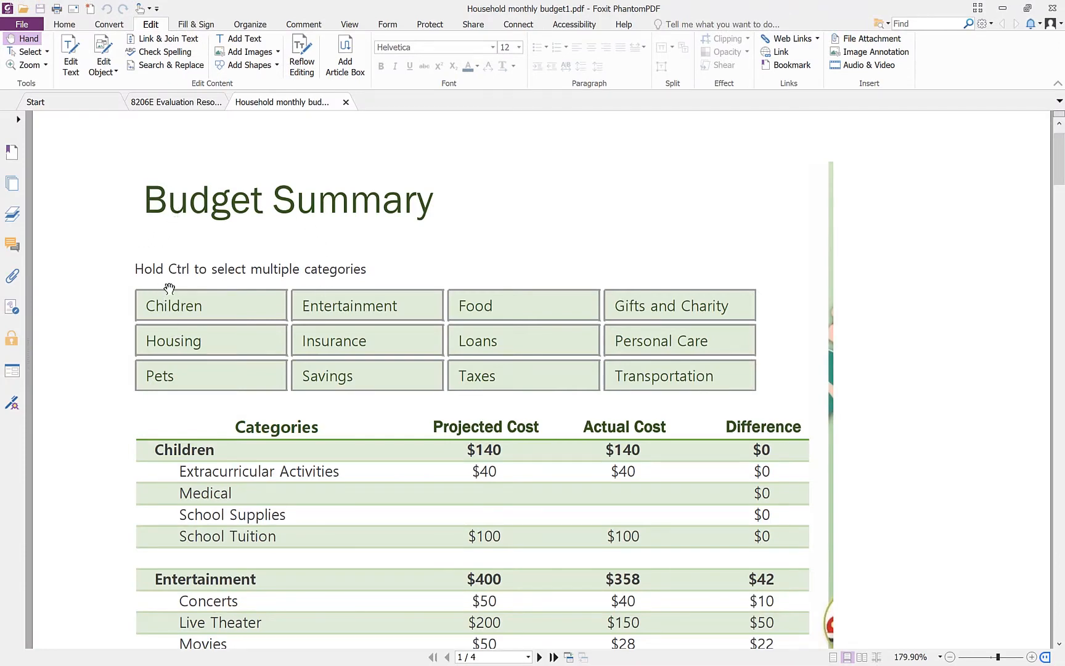
pyautogui.scroll(-1, 169, 288)
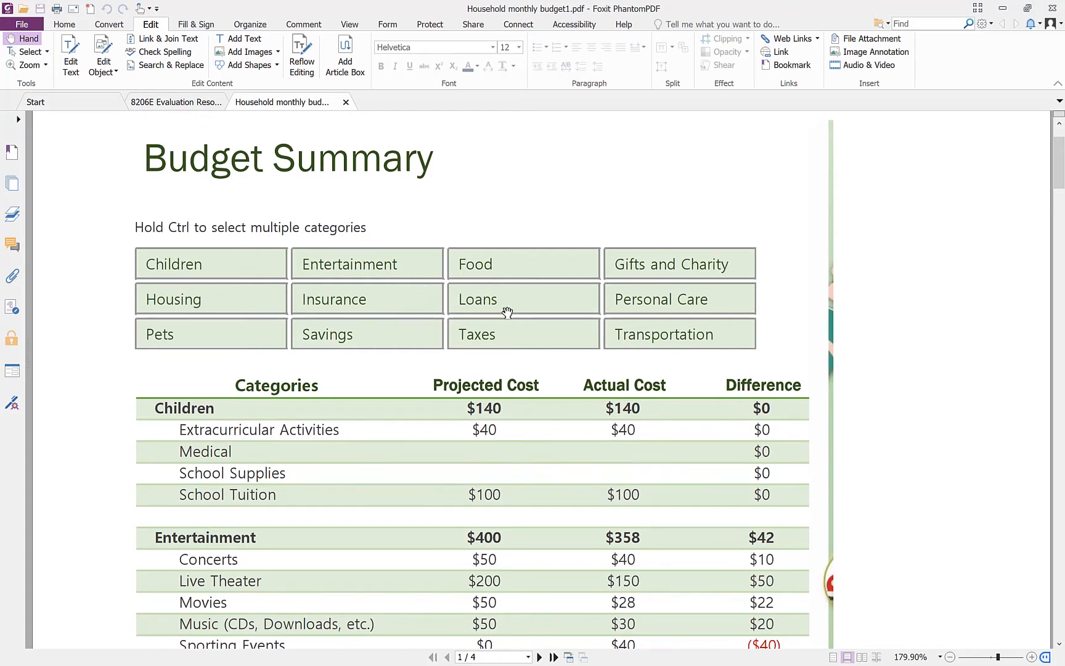
pyautogui.scroll(-2, 440, 399)
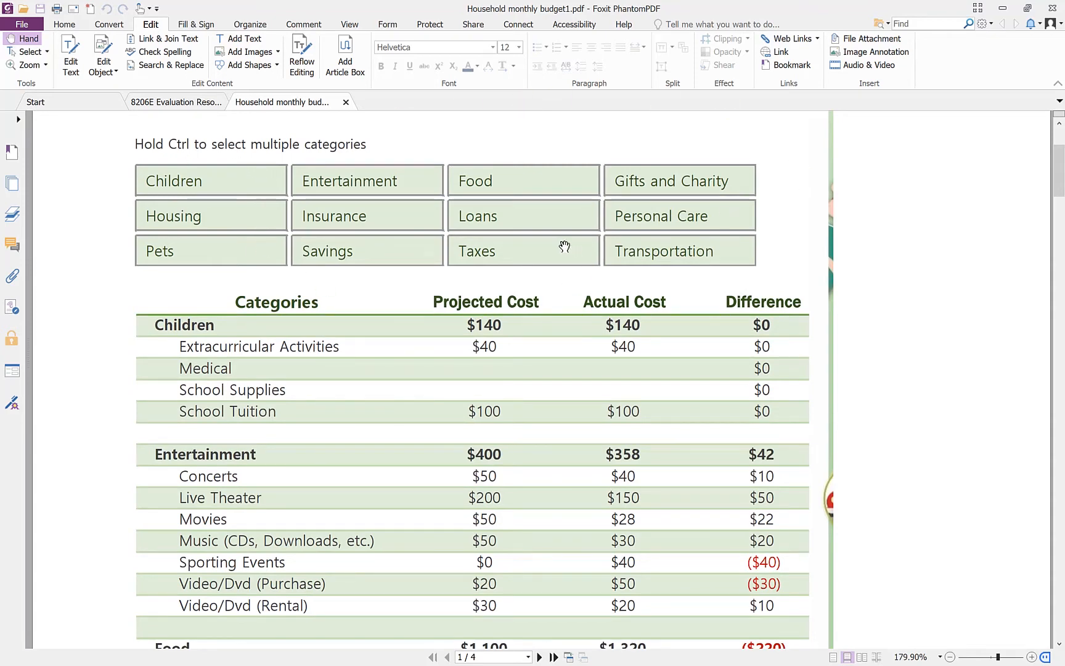
pyautogui.scroll(-8, 563, 398)
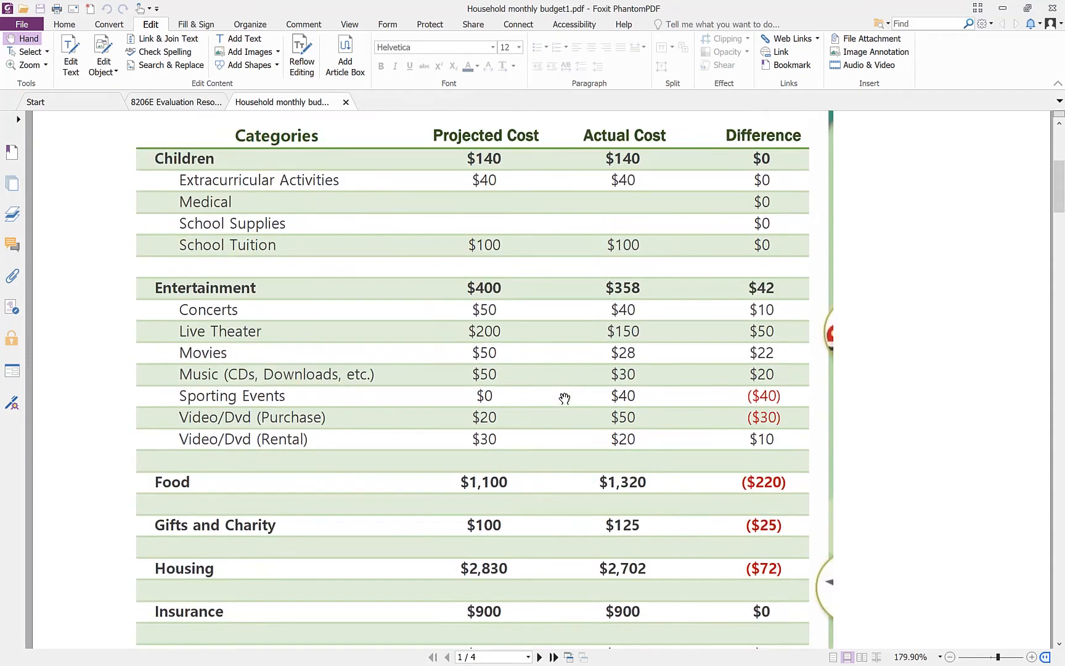
pyautogui.scroll(-7, 504, 407)
pyautogui.scroll(8, 503, 405)
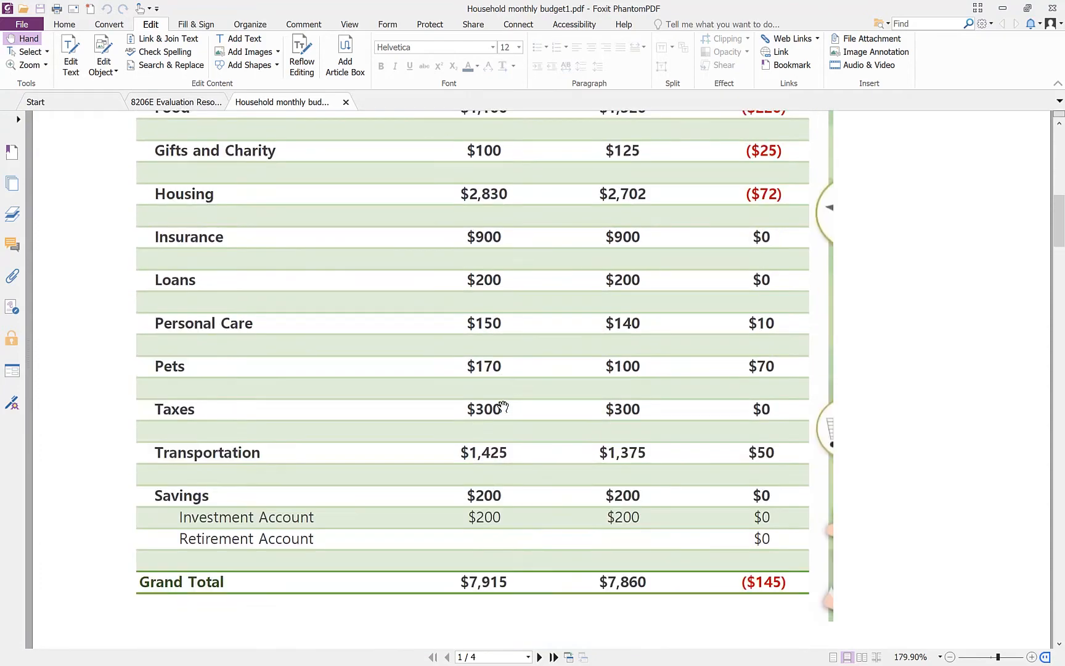
pyautogui.scroll(8, 503, 405)
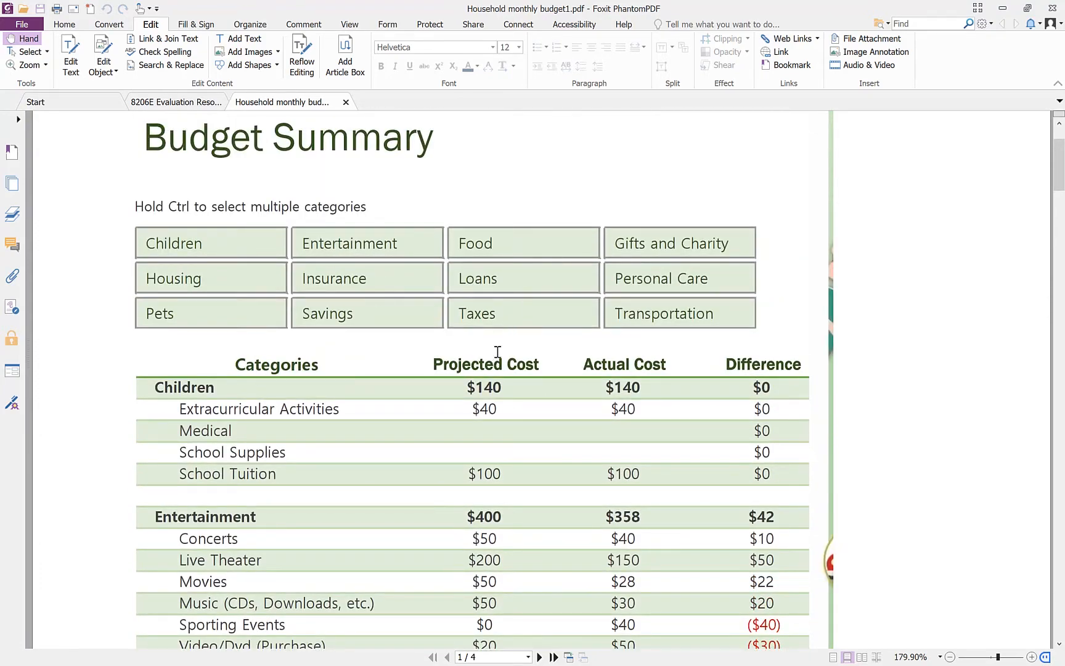
pyautogui.click(1002, 8)
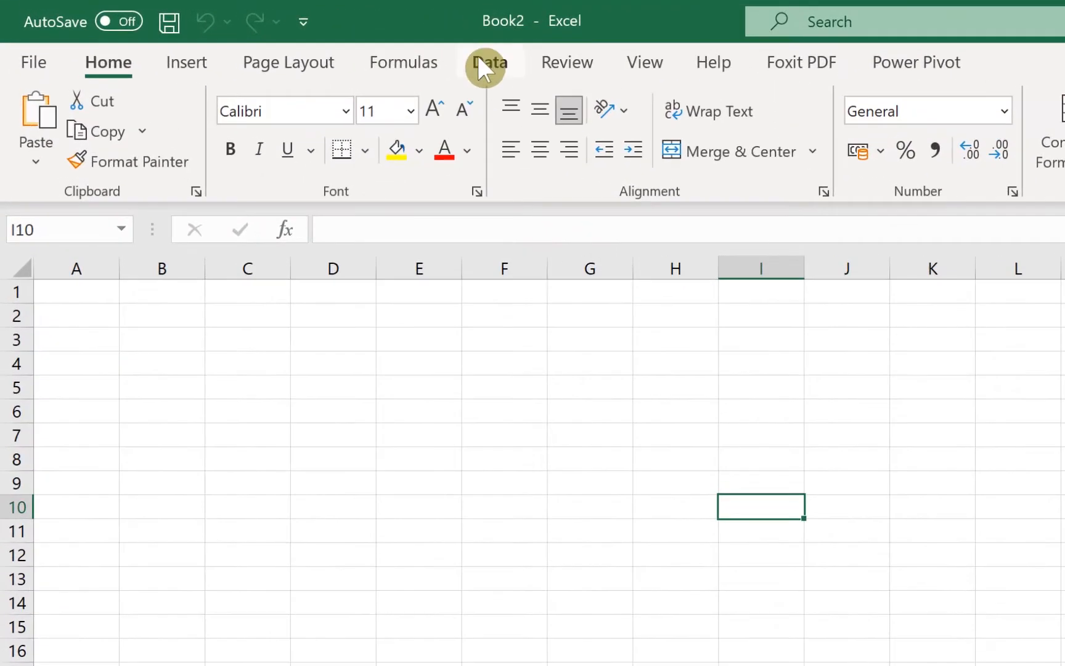
# - In the blank Excel workbook, start a data import that uses a PDF file as the source
pyautogui.click(484, 62)
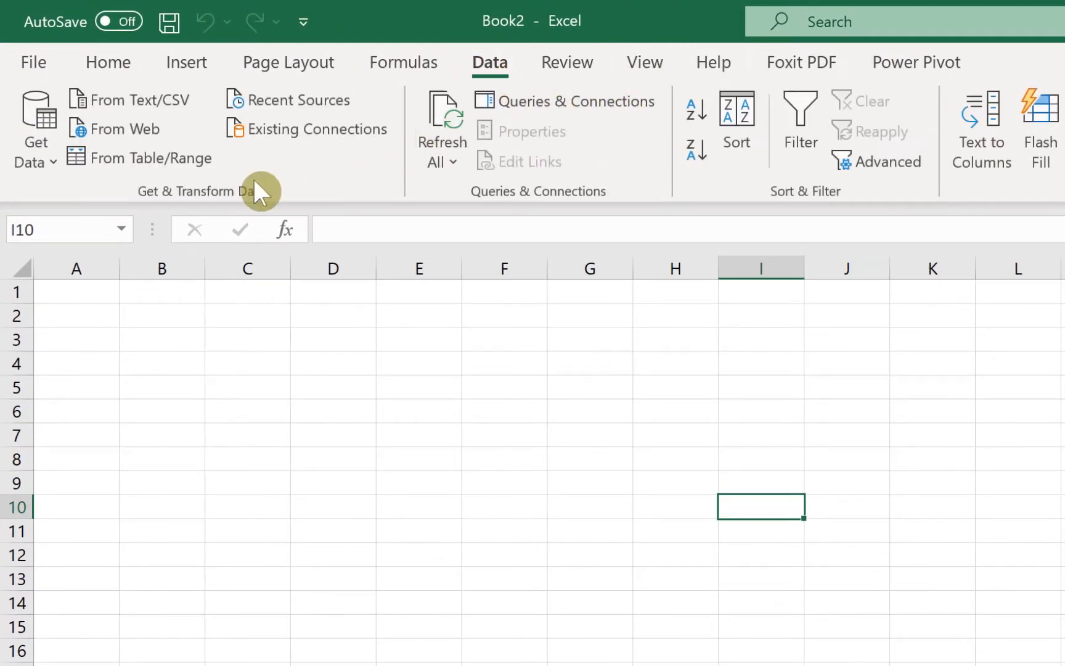
pyautogui.click(51, 157)
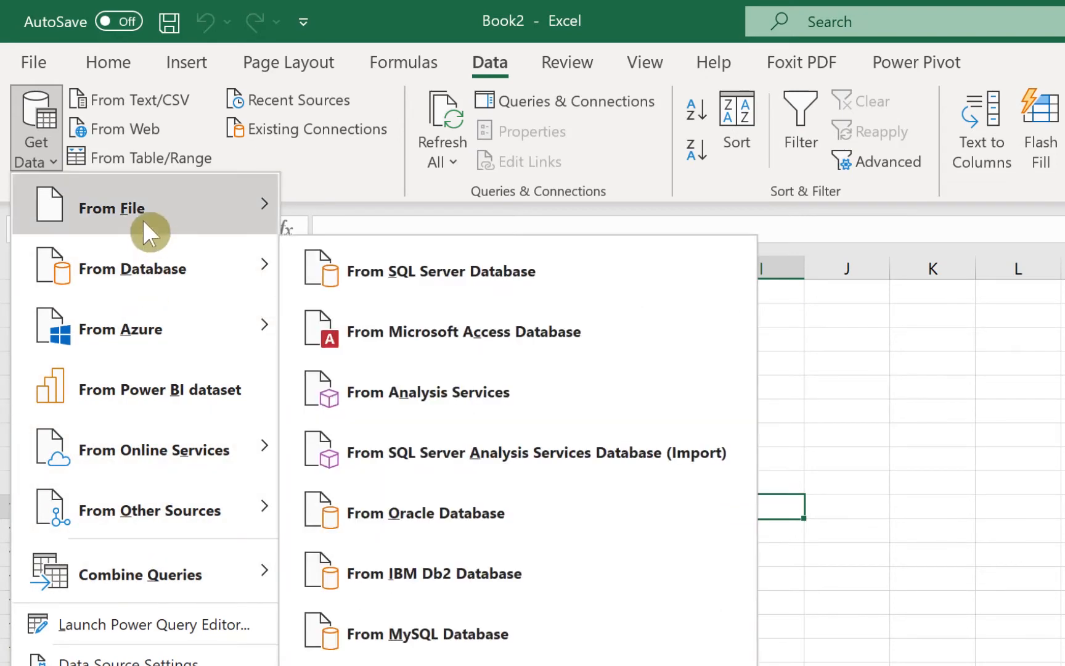
pyautogui.moveTo(144, 213)
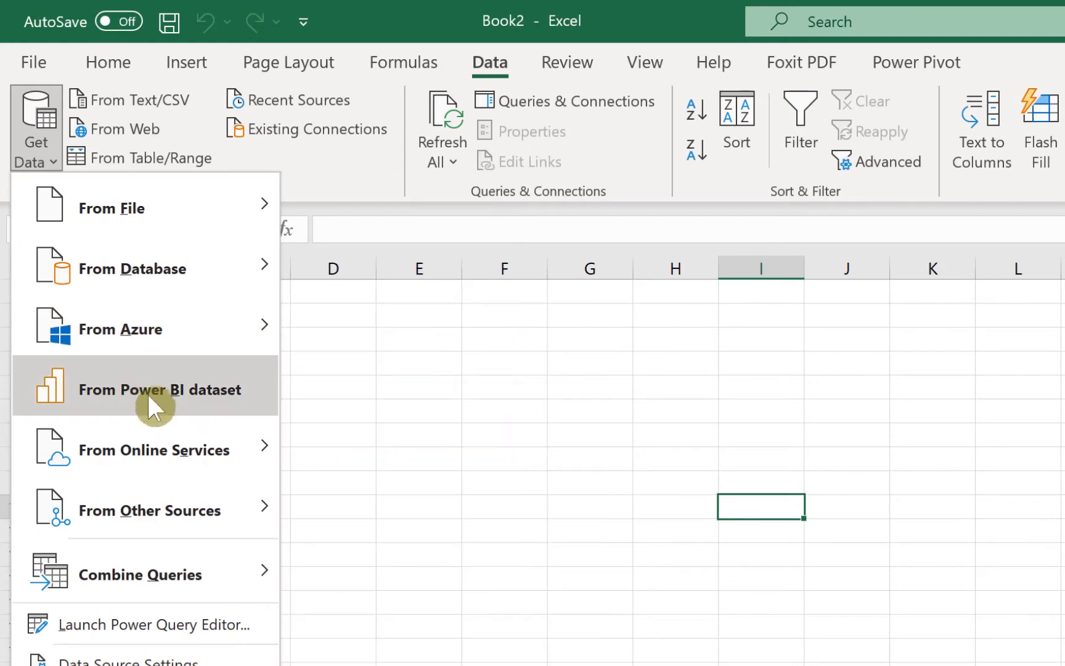
pyautogui.moveTo(163, 472)
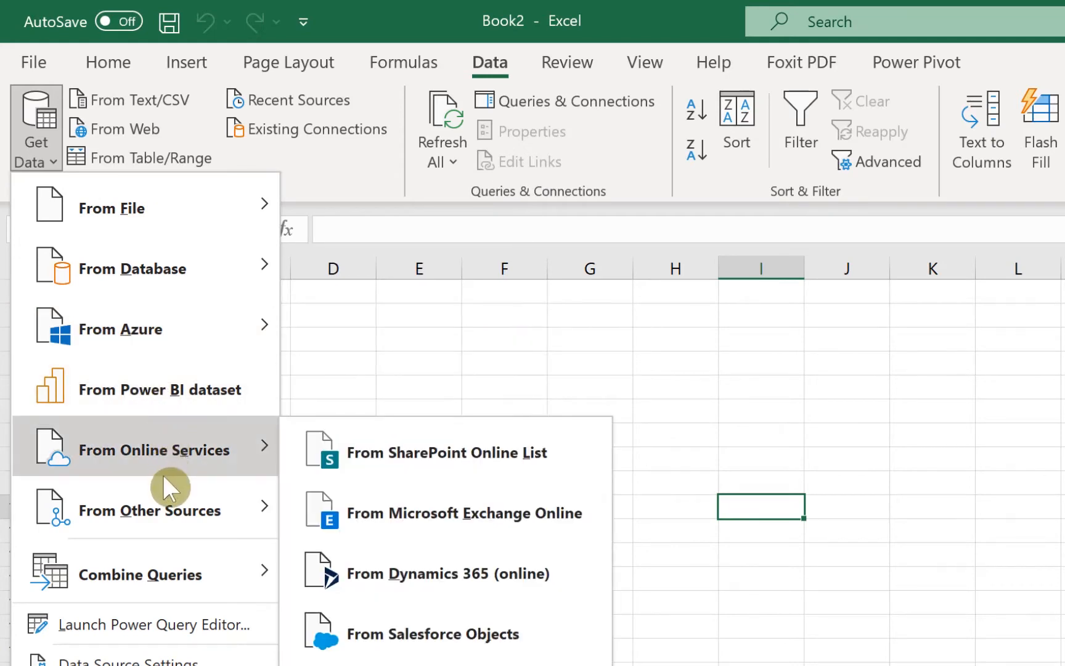
pyautogui.moveTo(170, 518)
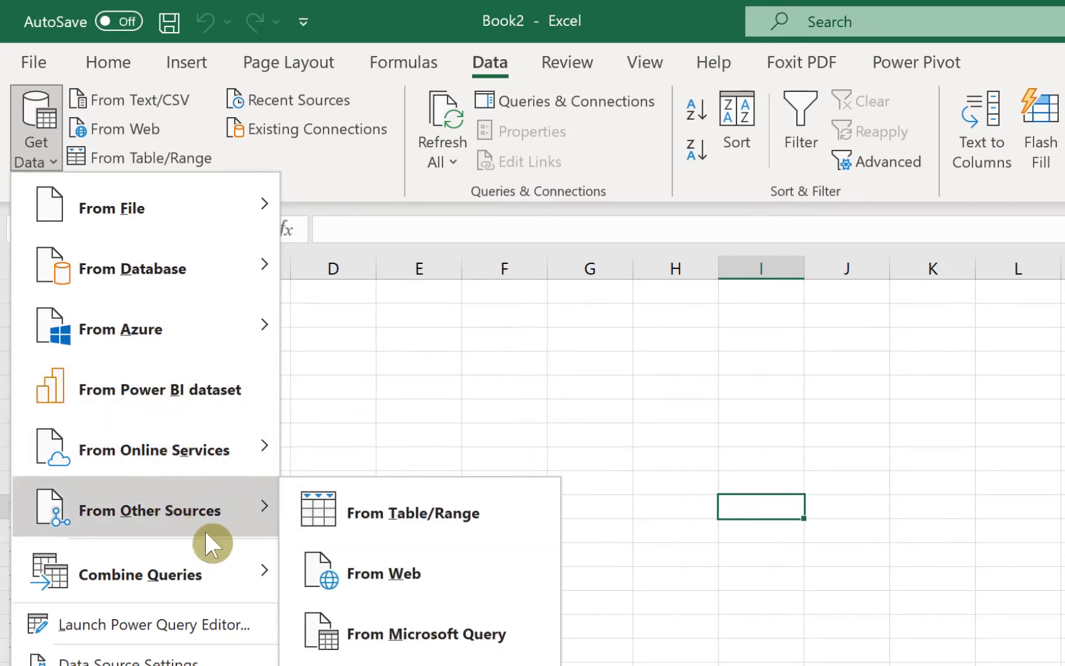
pyautogui.moveTo(158, 580)
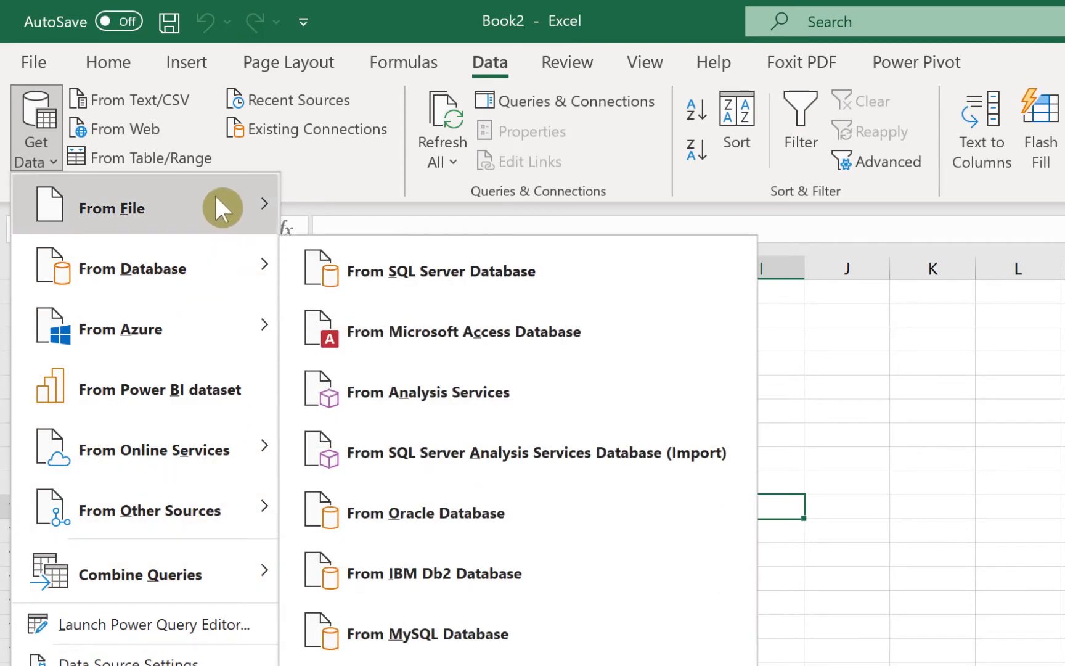
pyautogui.moveTo(213, 195)
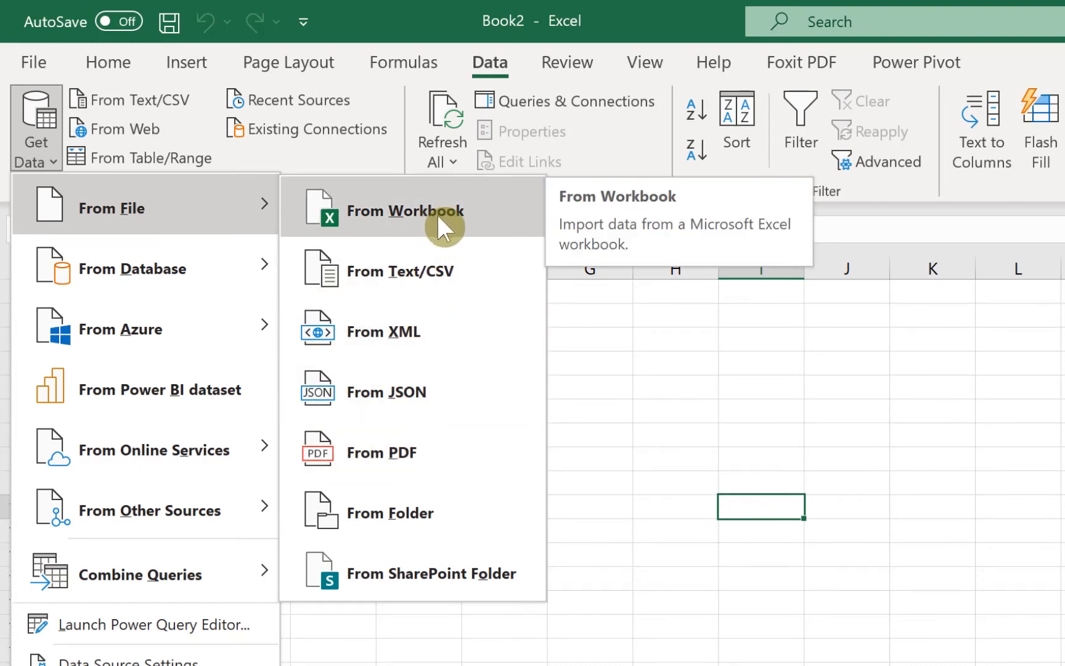
pyautogui.click(422, 473)
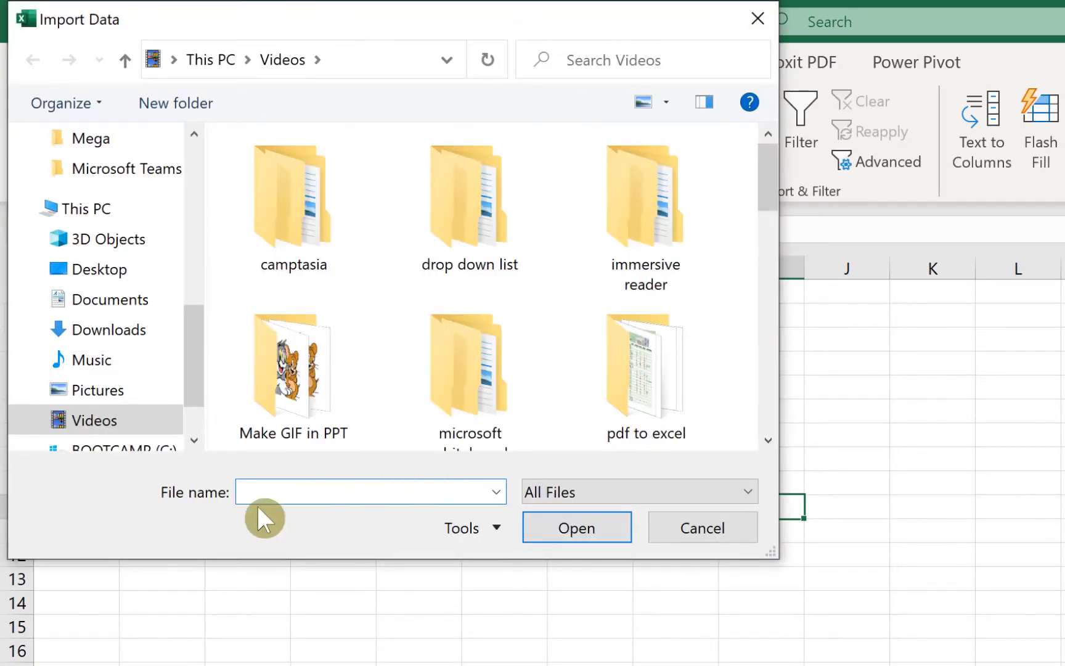
# - Choose Household monthly budget1 from the pdf to excel folder in Videos as the file to import
pyautogui.click(125, 416)
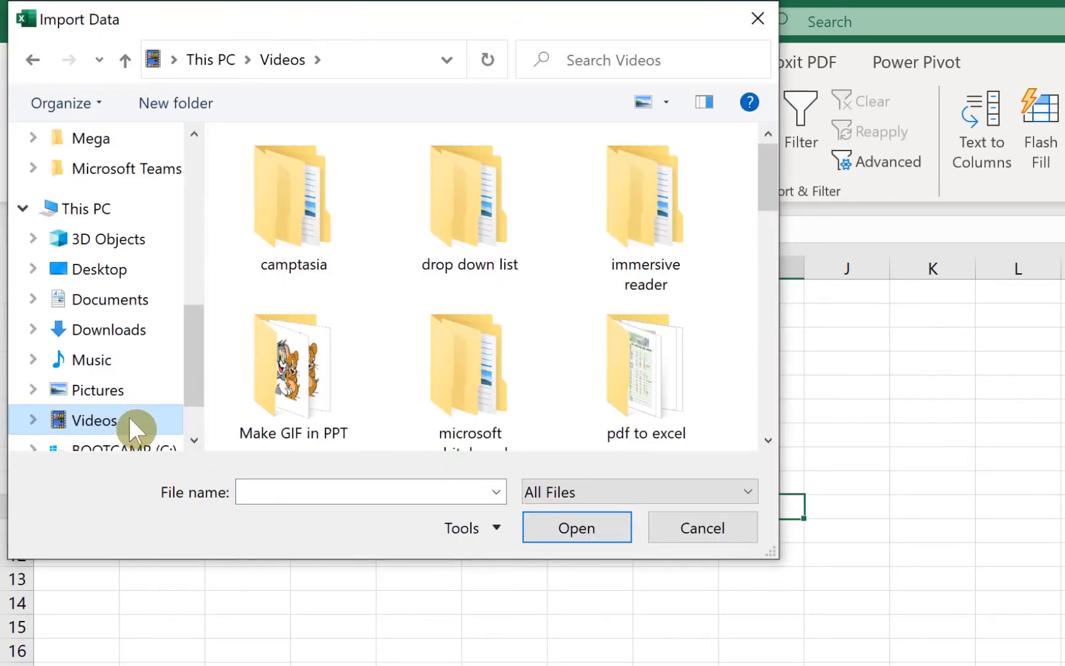
pyautogui.doubleClick(670, 392)
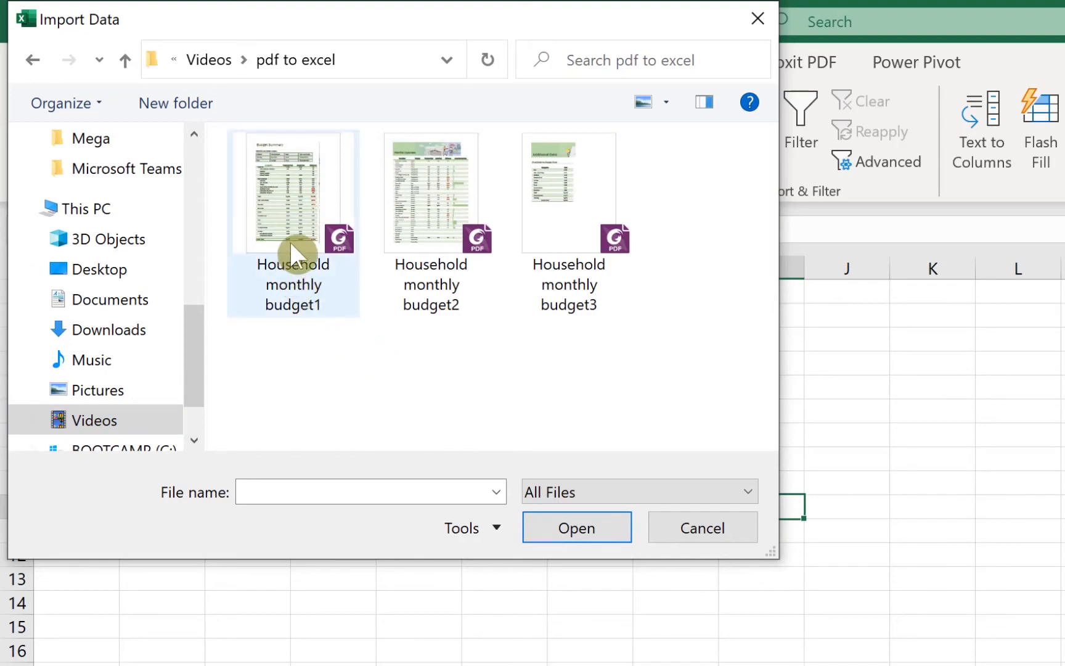
pyautogui.click(305, 199)
pyautogui.click(570, 525)
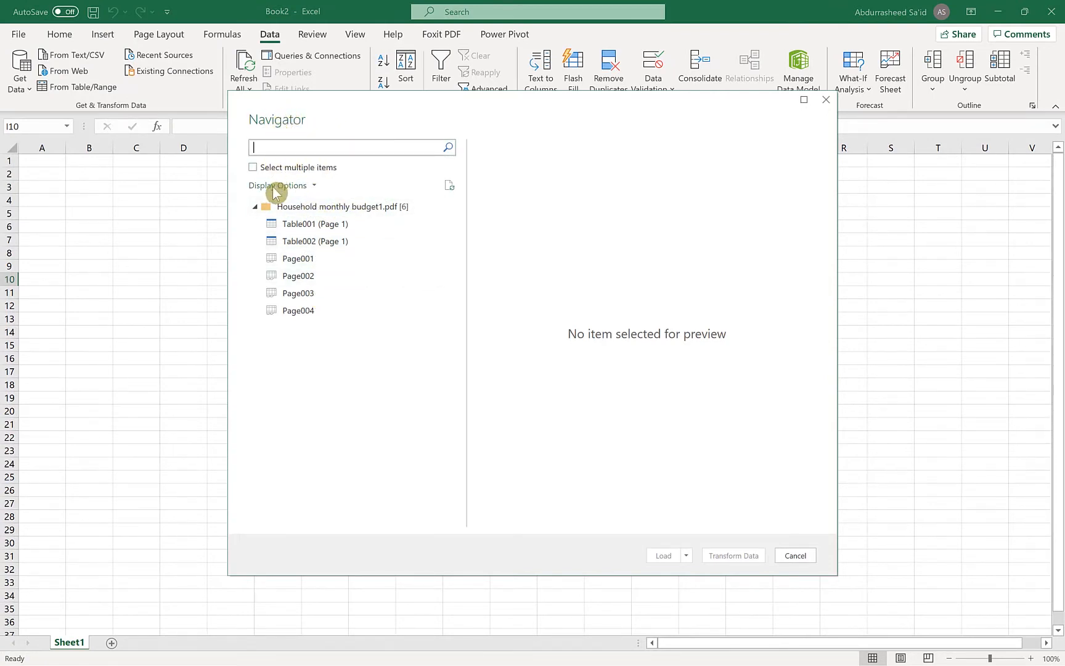
# - Preview Table001, Table002 and Page001 to Page004 of the imported PDF to see what each contains
pyautogui.click(302, 230)
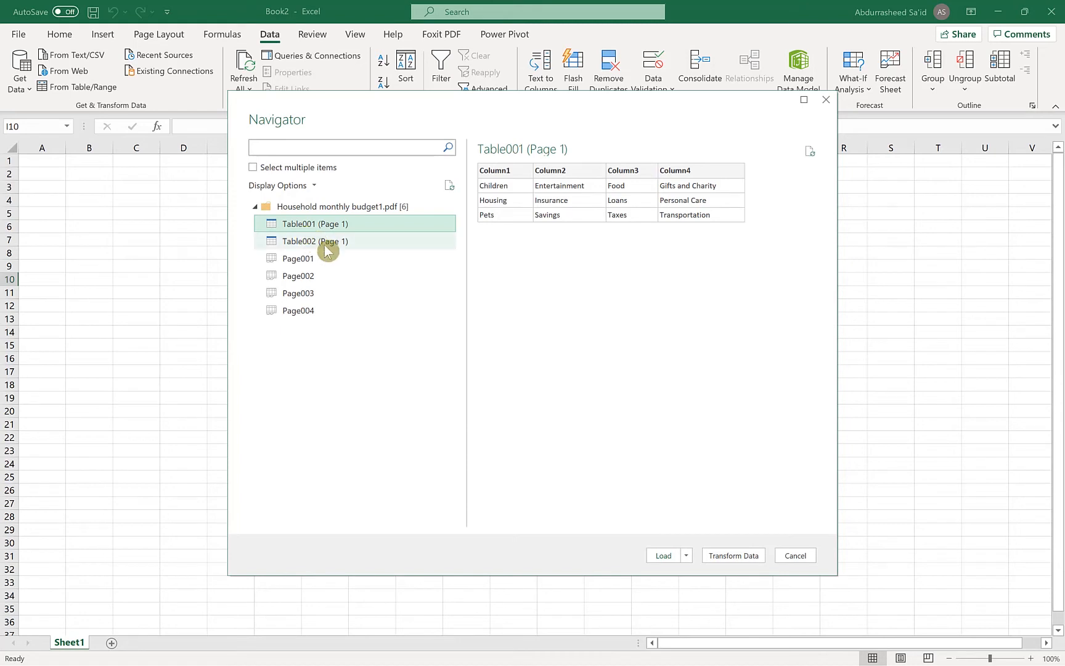
pyautogui.click(325, 246)
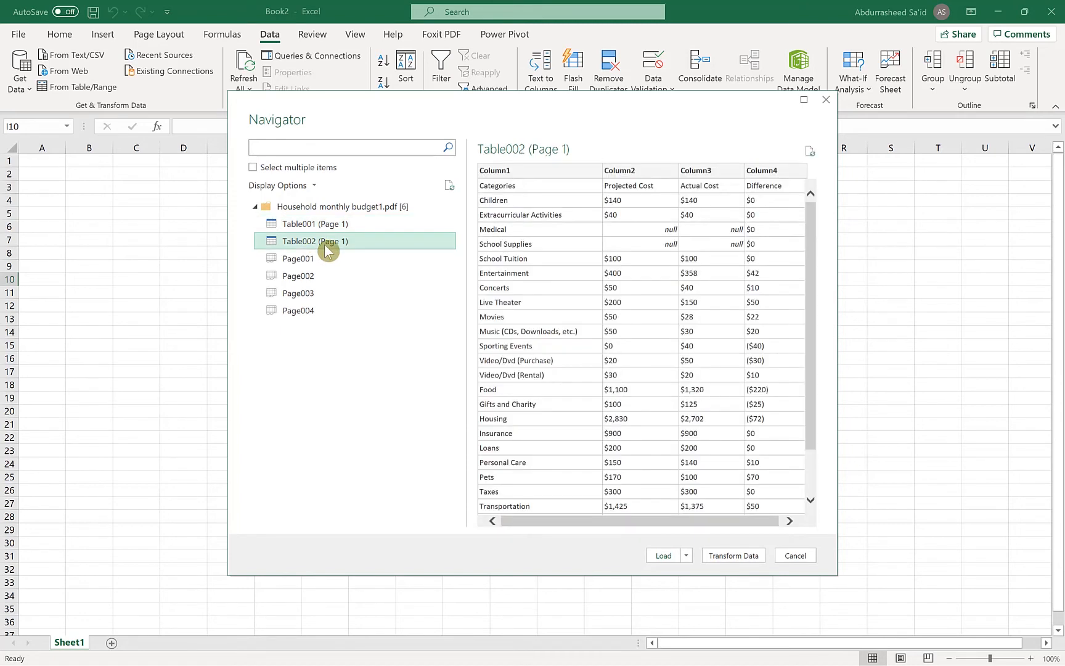
pyautogui.click(354, 265)
pyautogui.click(356, 277)
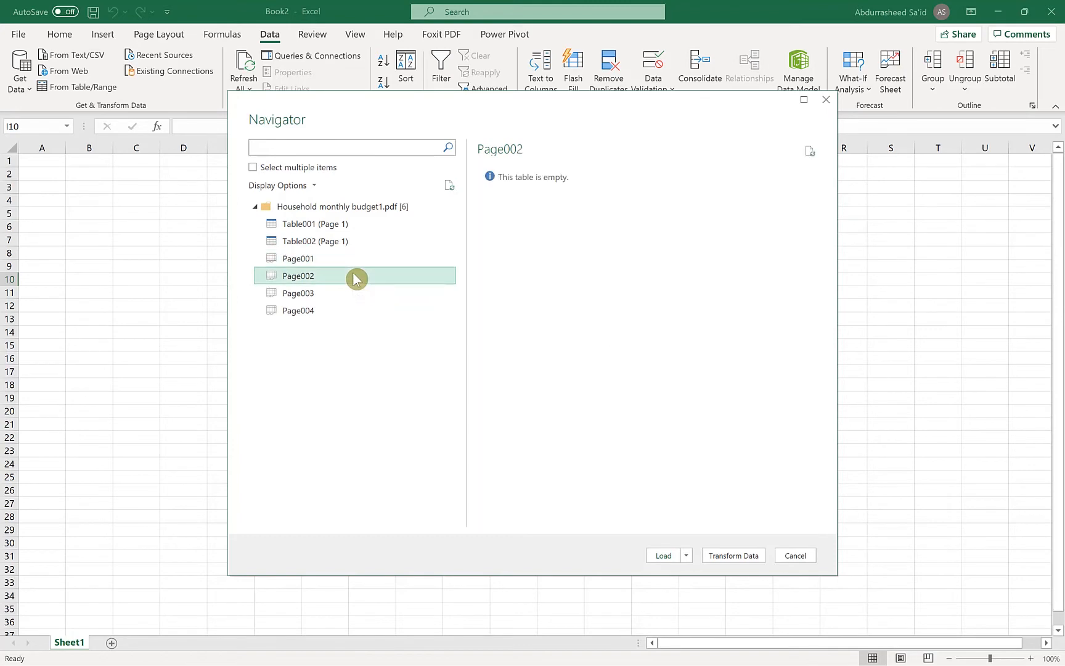
pyautogui.click(351, 294)
pyautogui.click(352, 310)
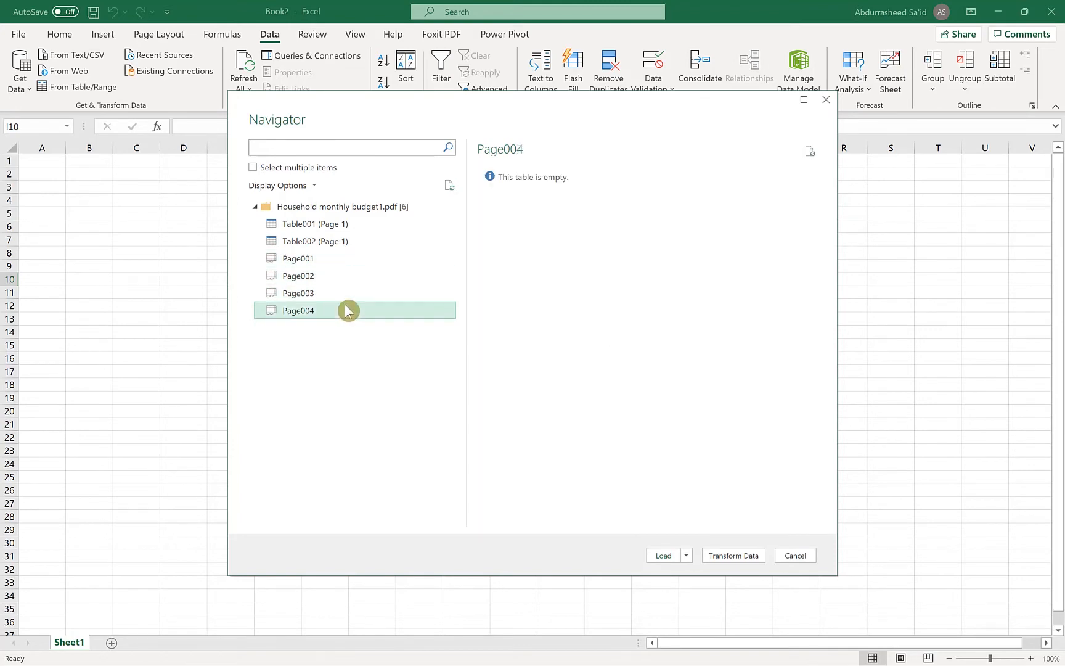
pyautogui.click(359, 264)
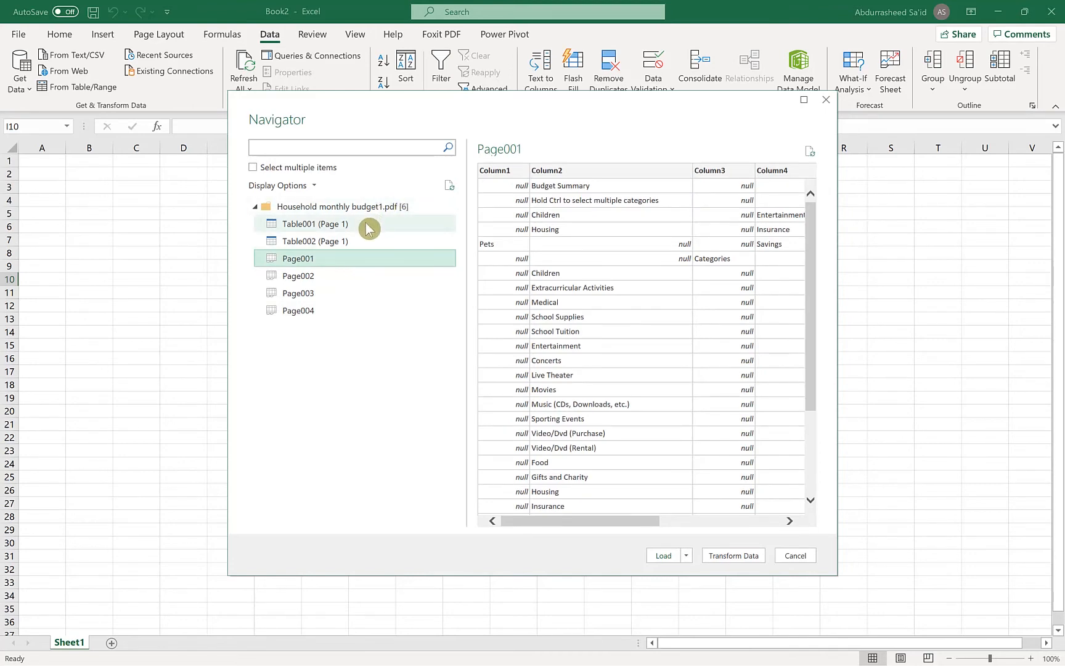
# - Compare the previews of Table001 and Table002 from page 1 of the PDF
pyautogui.click(369, 226)
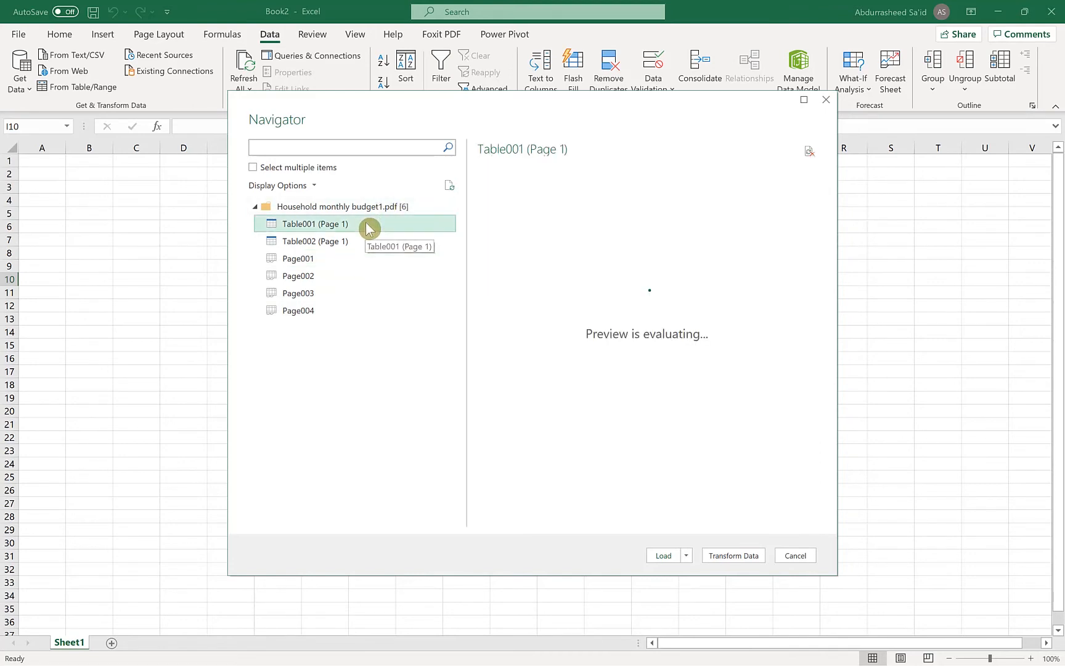
pyautogui.click(369, 241)
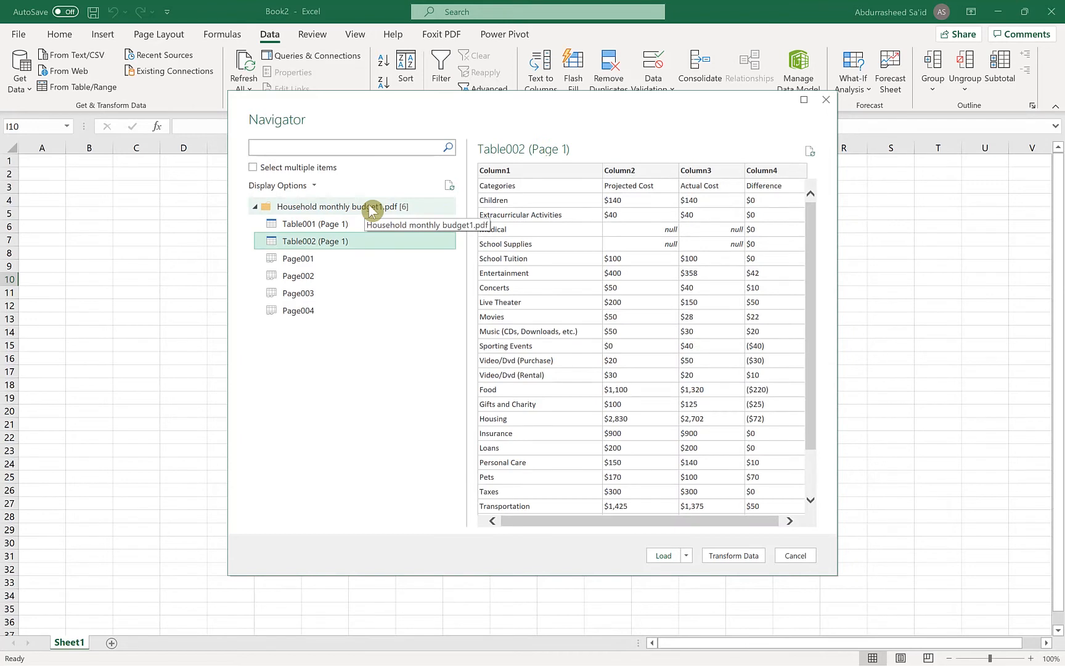
pyautogui.click(372, 210)
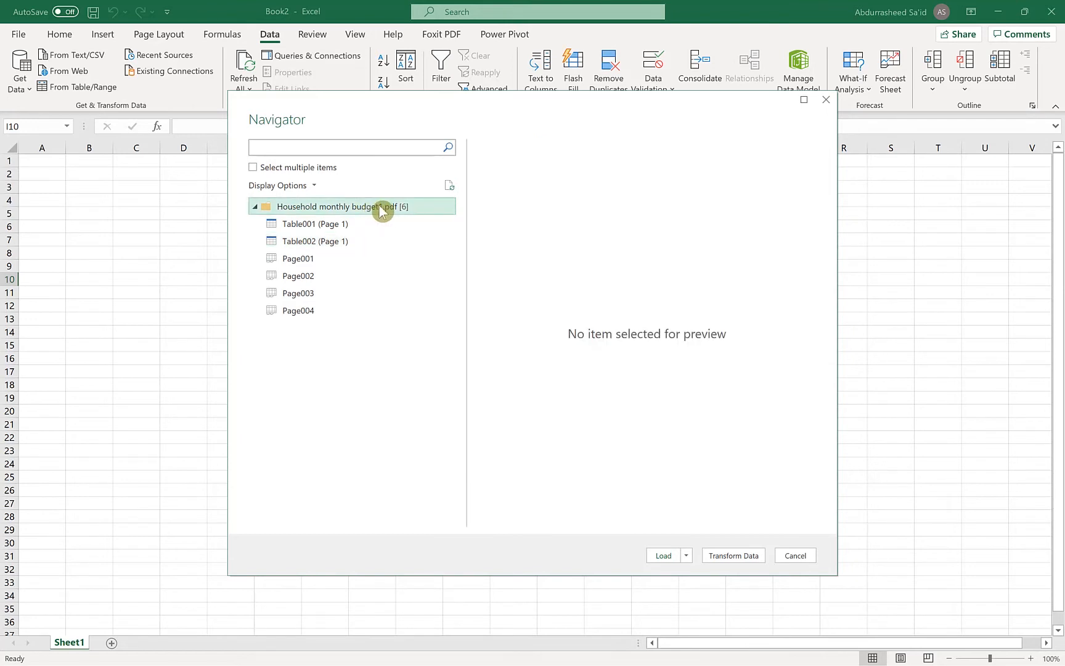
pyautogui.click(343, 227)
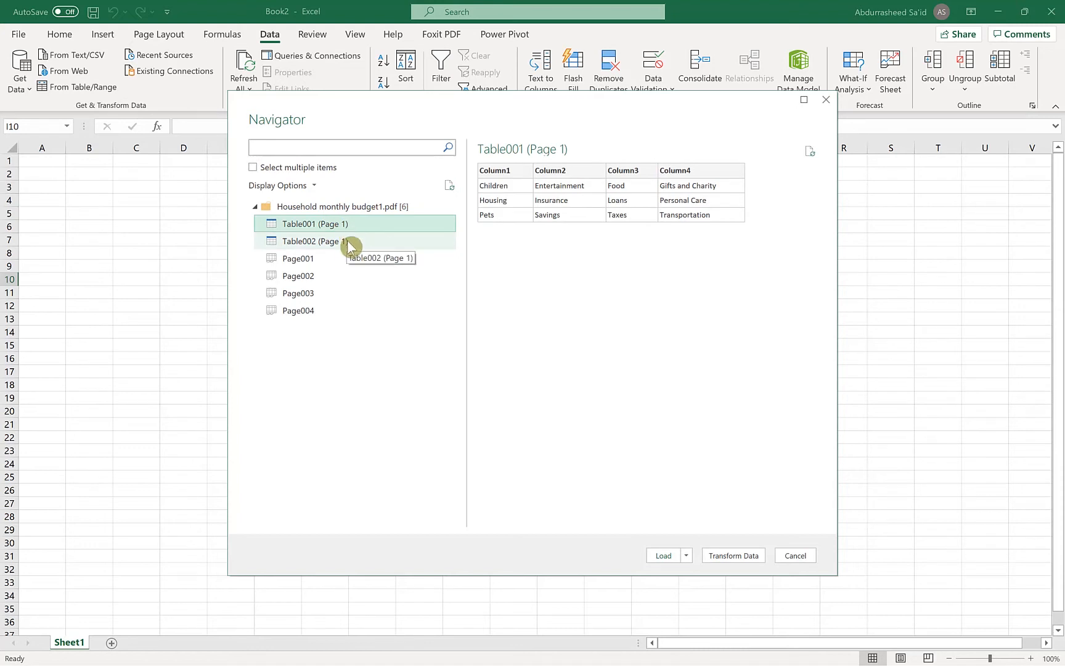
pyautogui.click(345, 247)
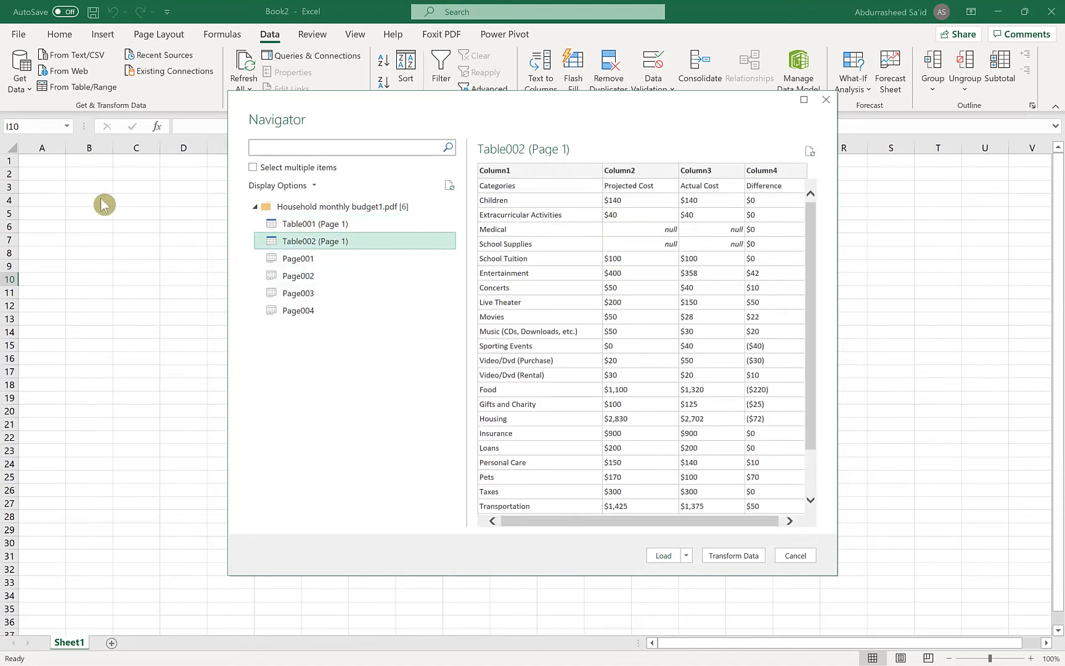
pyautogui.click(344, 225)
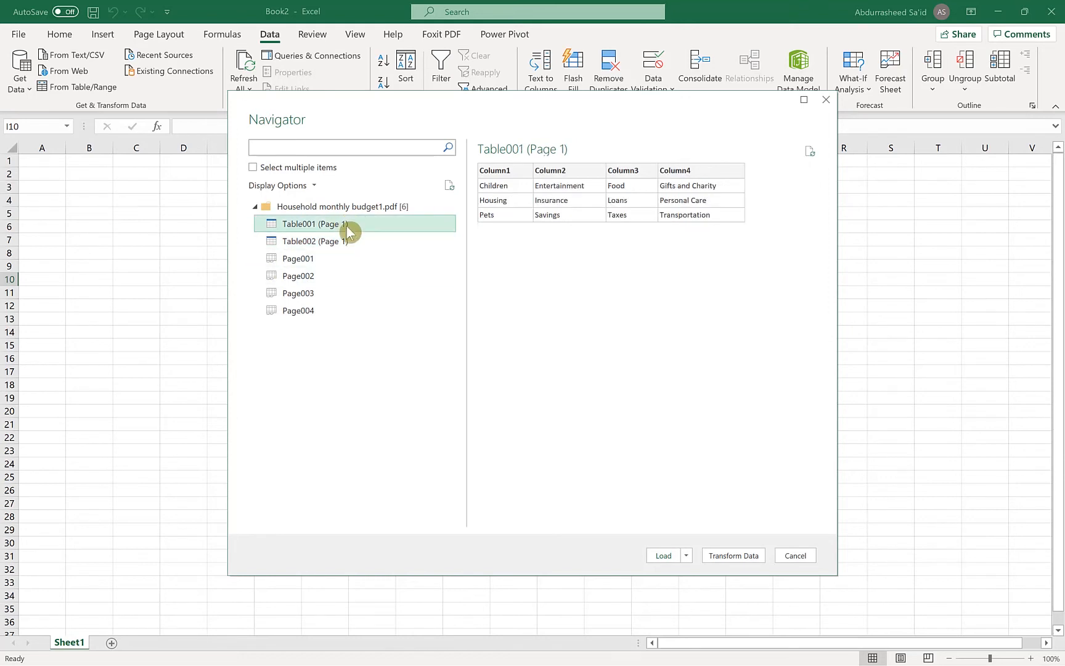
pyautogui.click(349, 241)
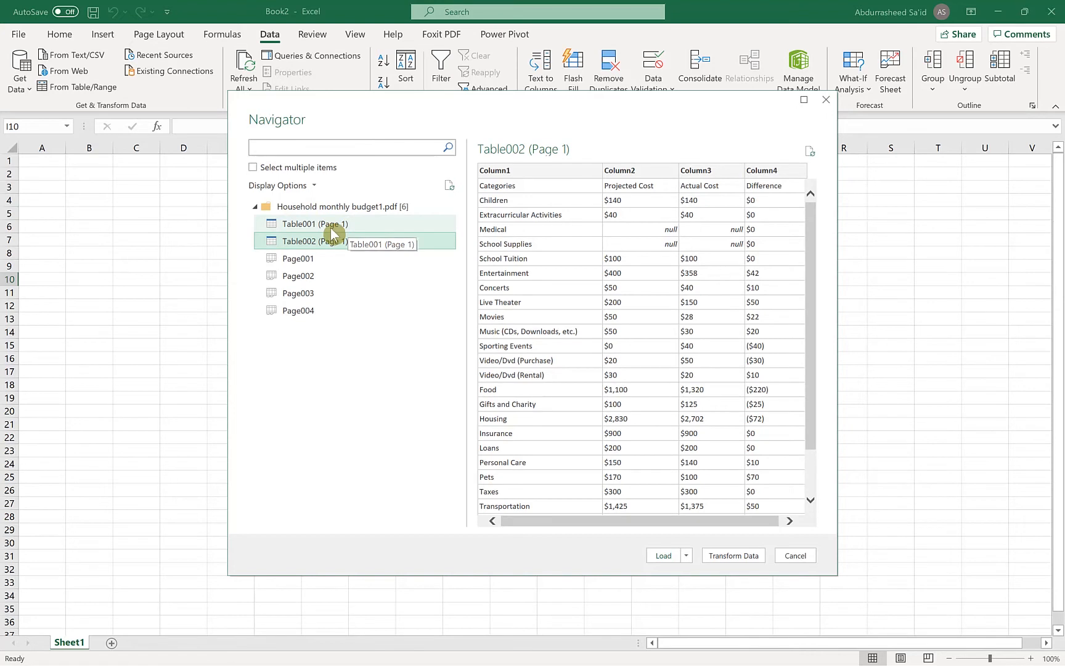
pyautogui.press('Up')
# - Select Table002 (Page 1), check its load options and open the table with Transform Data
pyautogui.click(340, 241)
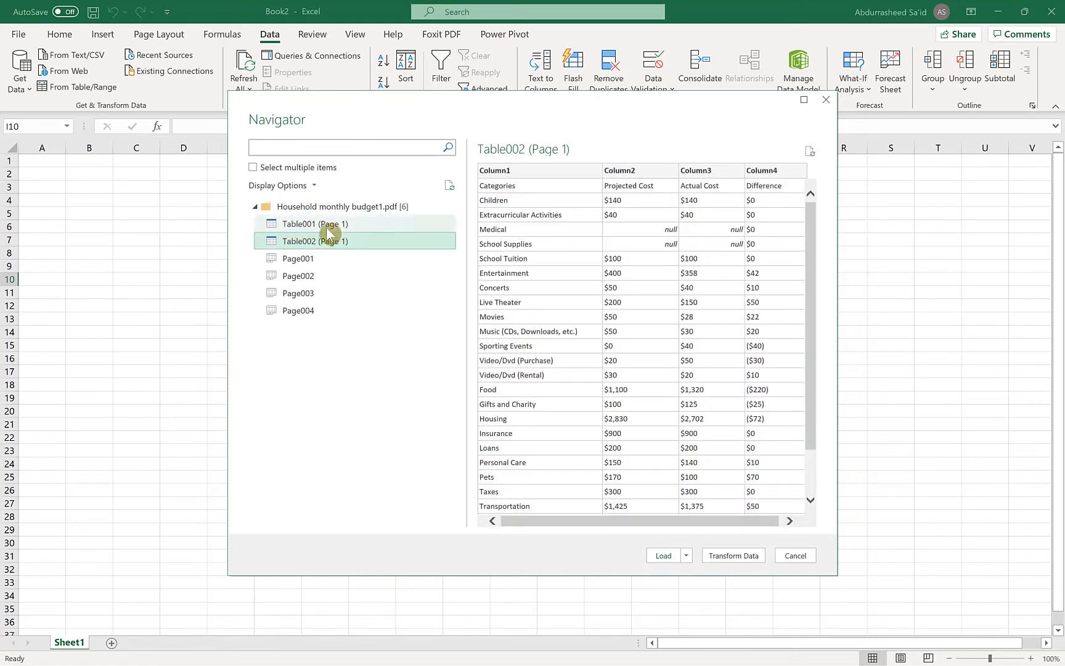
pyautogui.keyDown('ctrl'); pyautogui.click(329, 240); pyautogui.keyUp('ctrl')
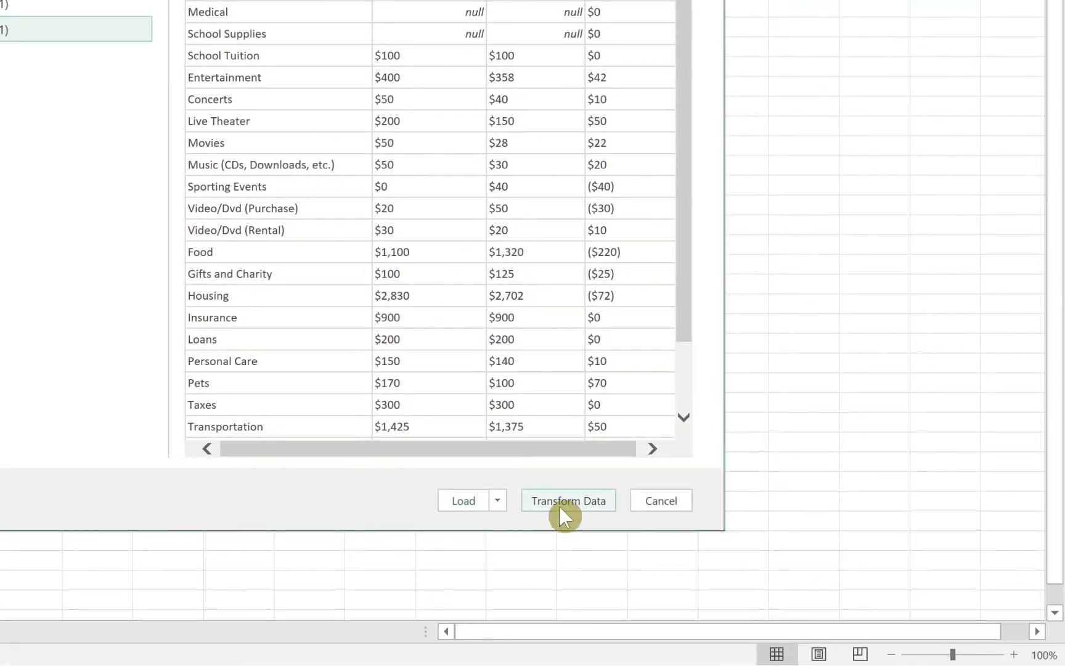
pyautogui.click(498, 505)
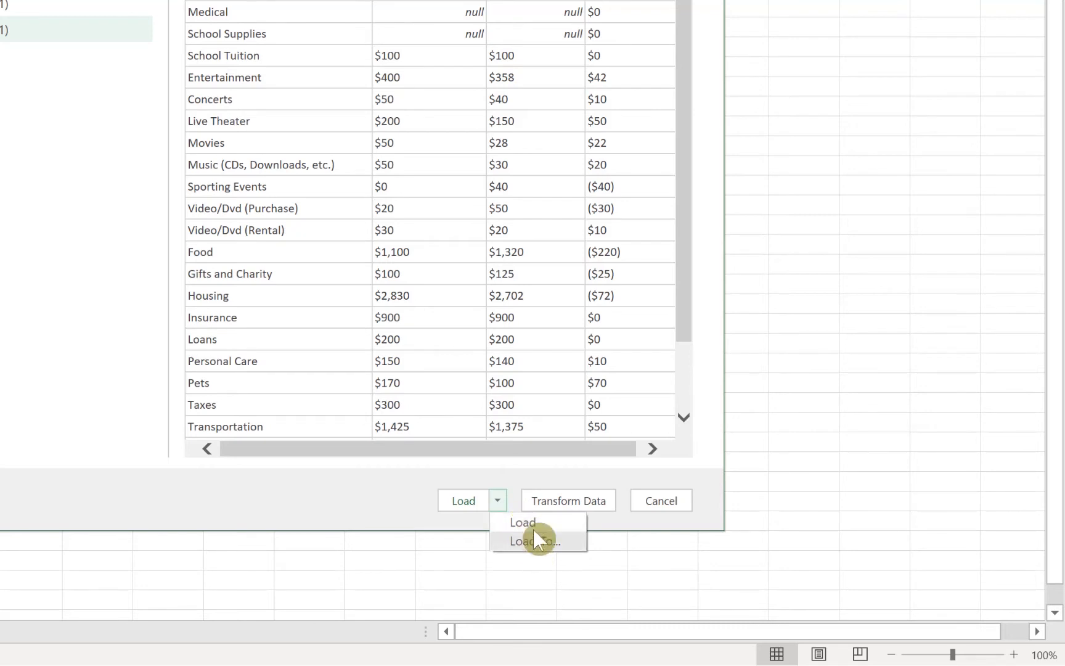
pyautogui.click(546, 473)
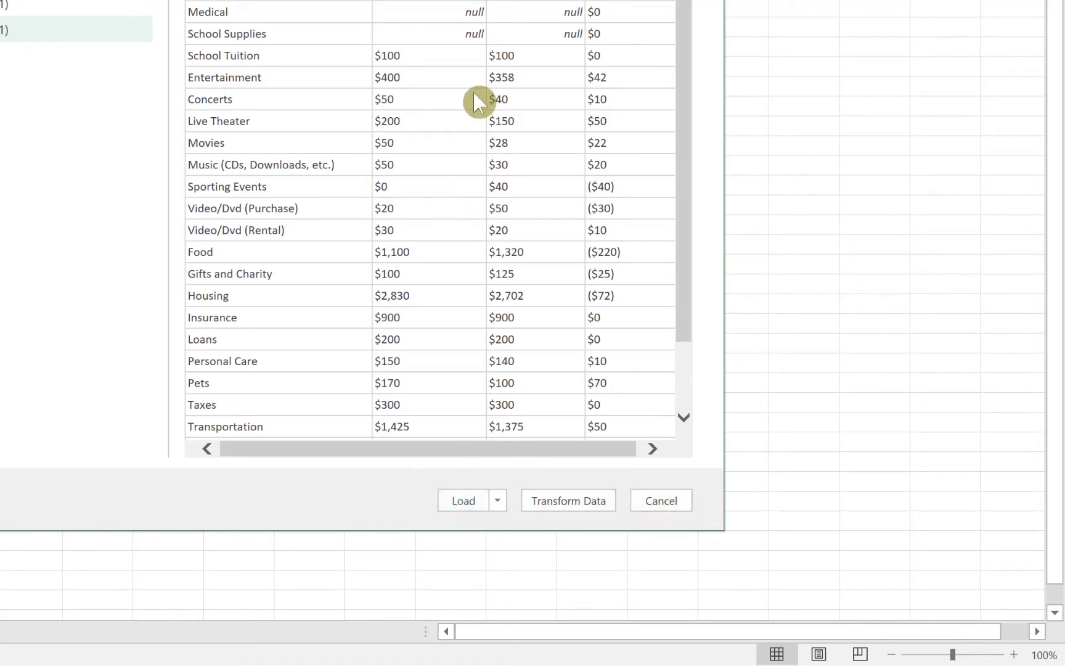
pyautogui.click(553, 499)
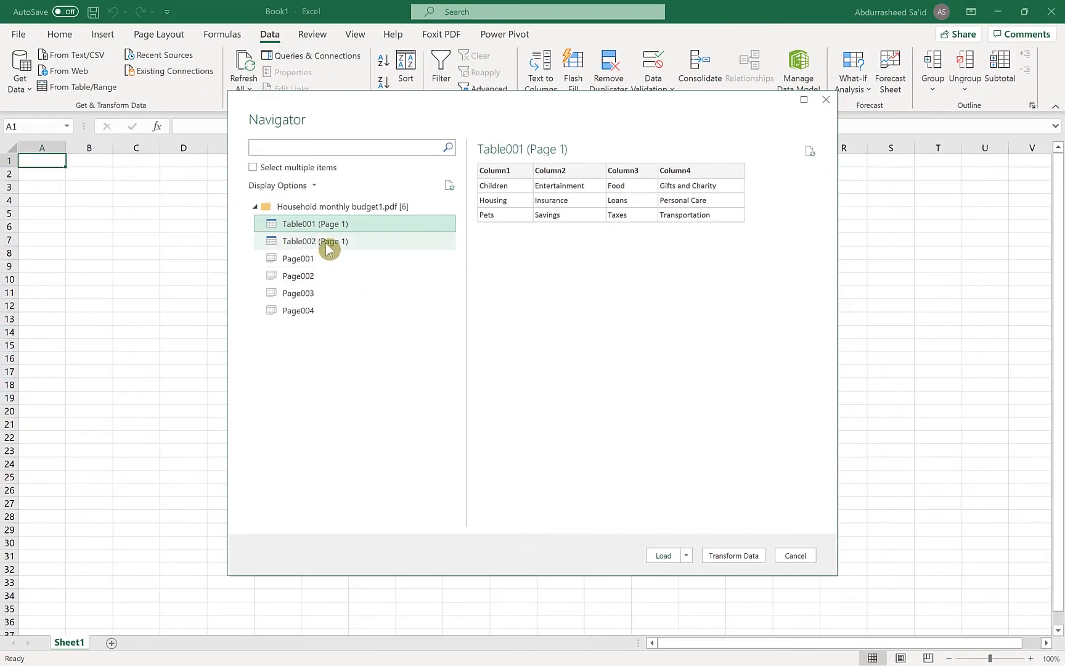
# - Select Table002 (Page 1) of the PDF and load it directly into a worksheet
pyautogui.click(0, 29)
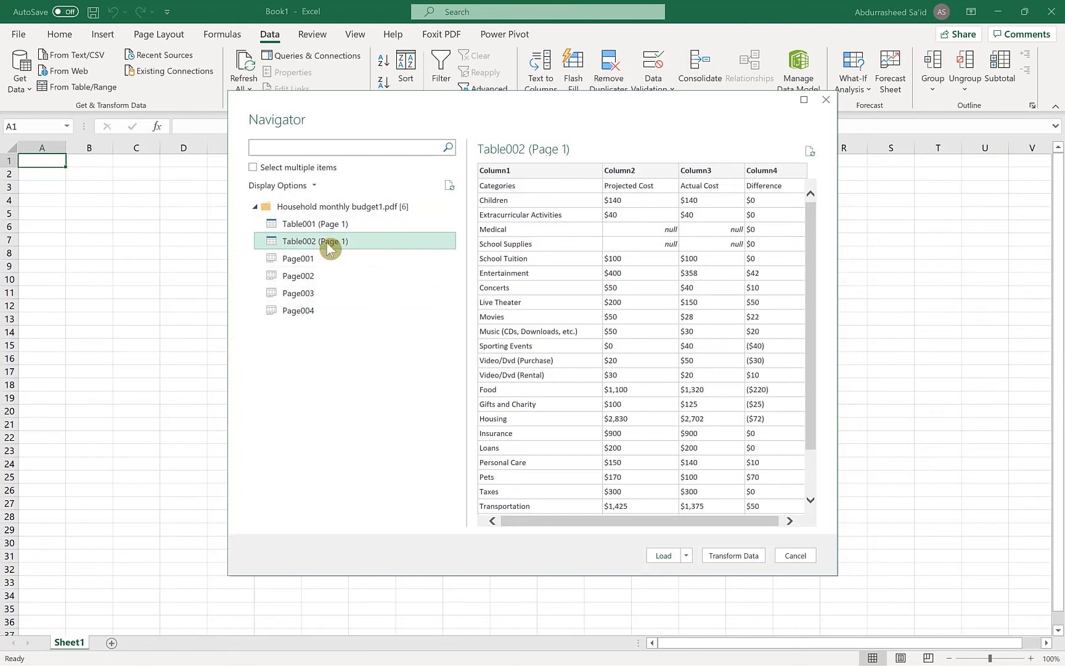
pyautogui.click(663, 556)
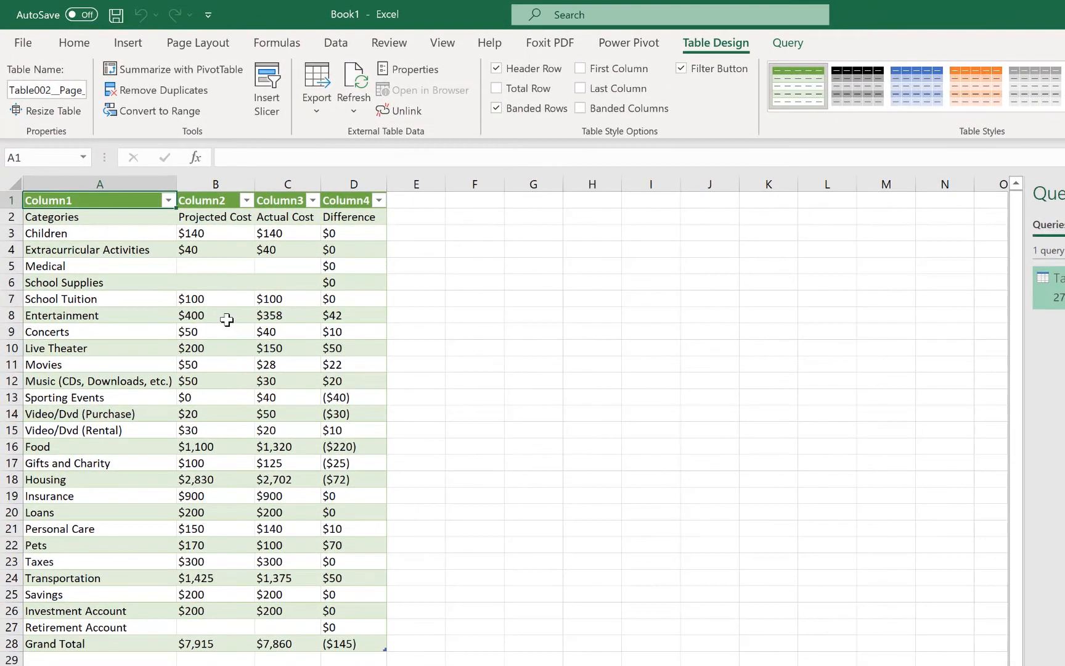
pyautogui.click(544, 353)
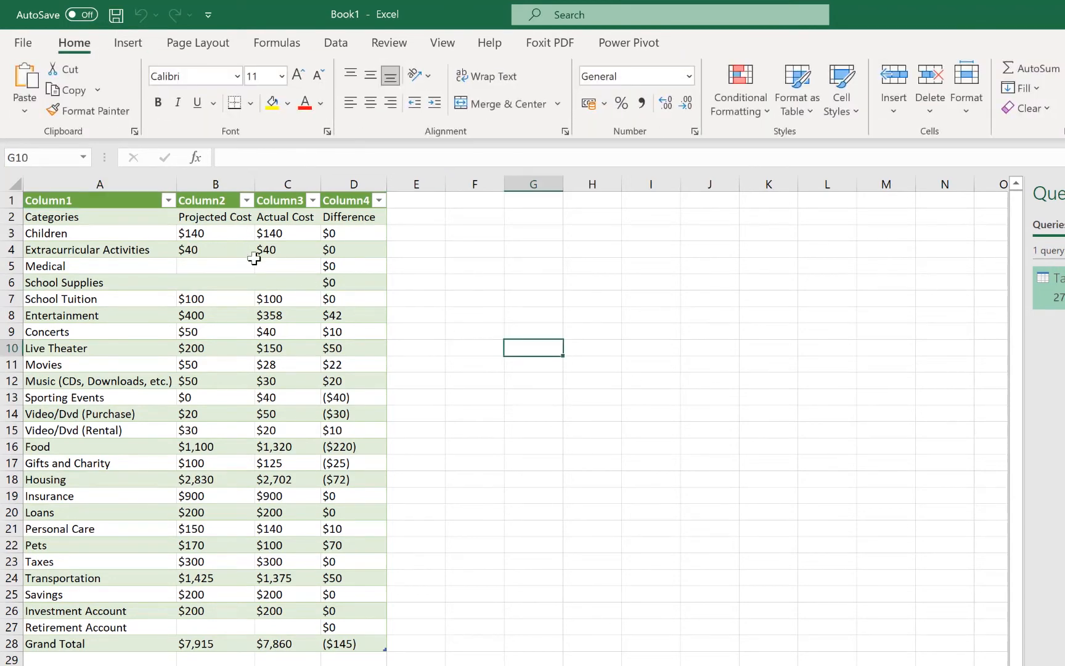
# - Inspect the Children row of the loaded table across Column1 to Column4
pyautogui.click(151, 235)
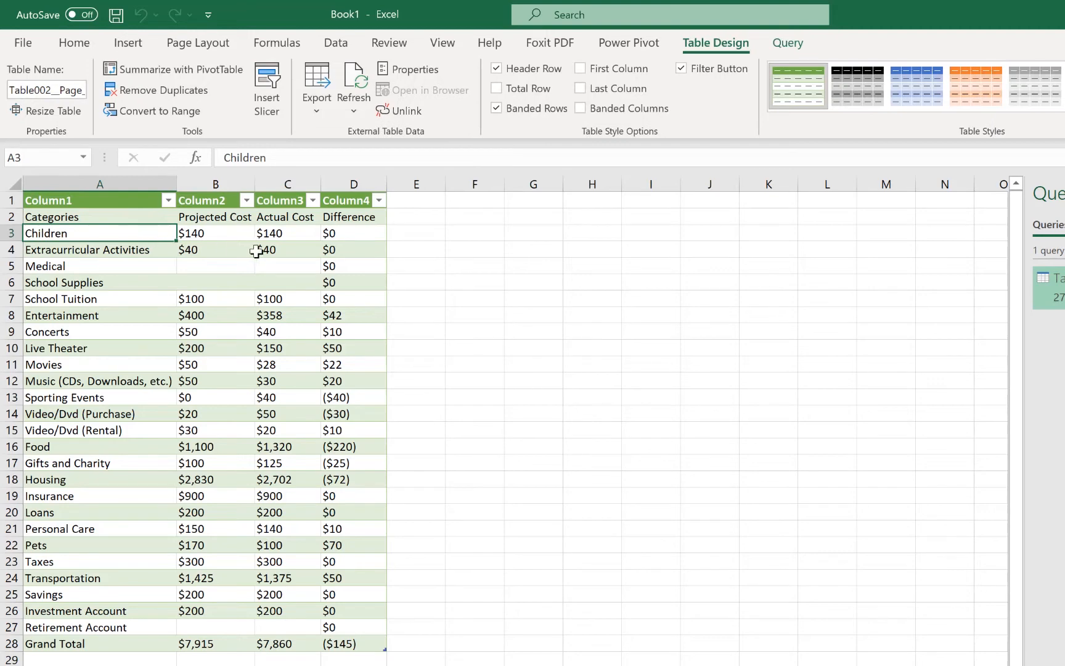
pyautogui.click(233, 233)
pyautogui.click(280, 233)
pyautogui.click(330, 233)
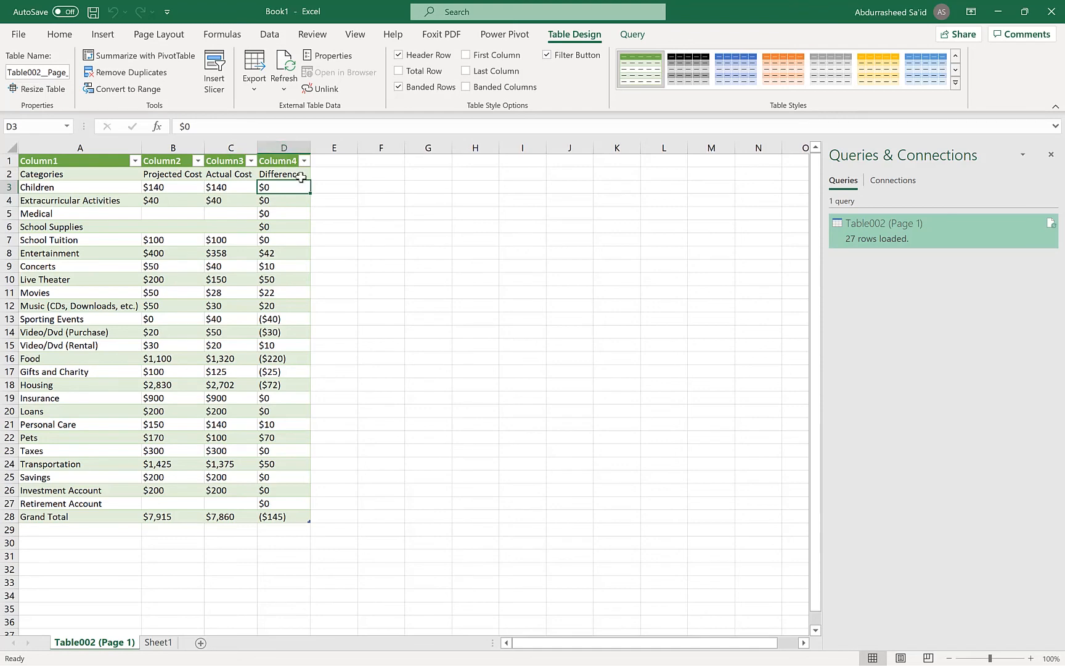
# - Edit the Table002 (Page 1) query to remove Column4 and load the result back into the worksheet
pyautogui.click(897, 235)
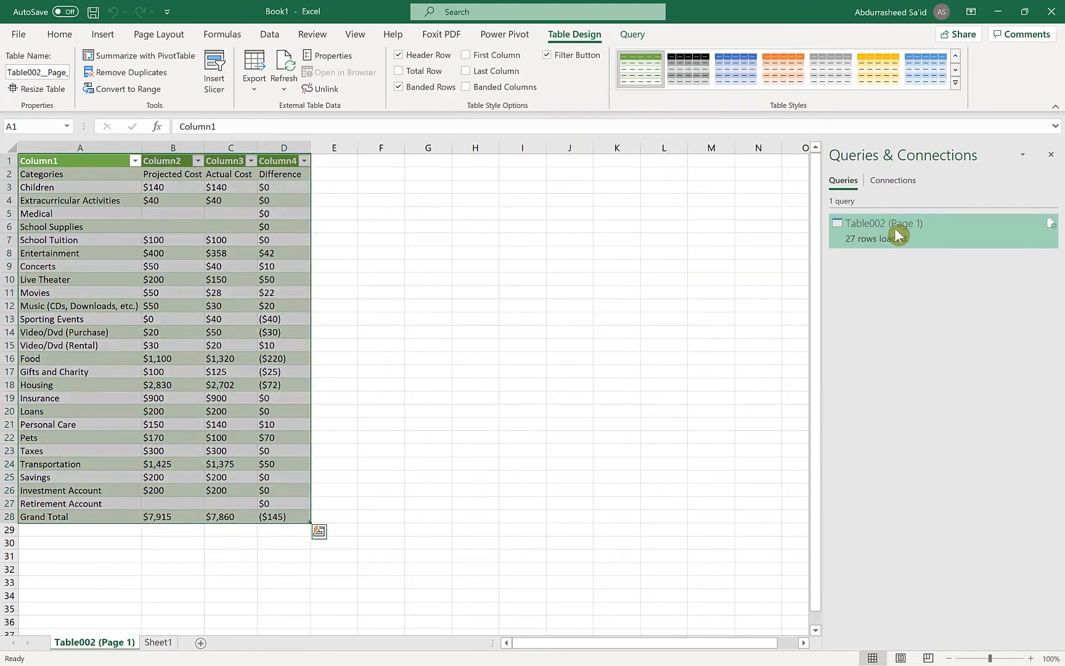
pyautogui.doubleClick(897, 235)
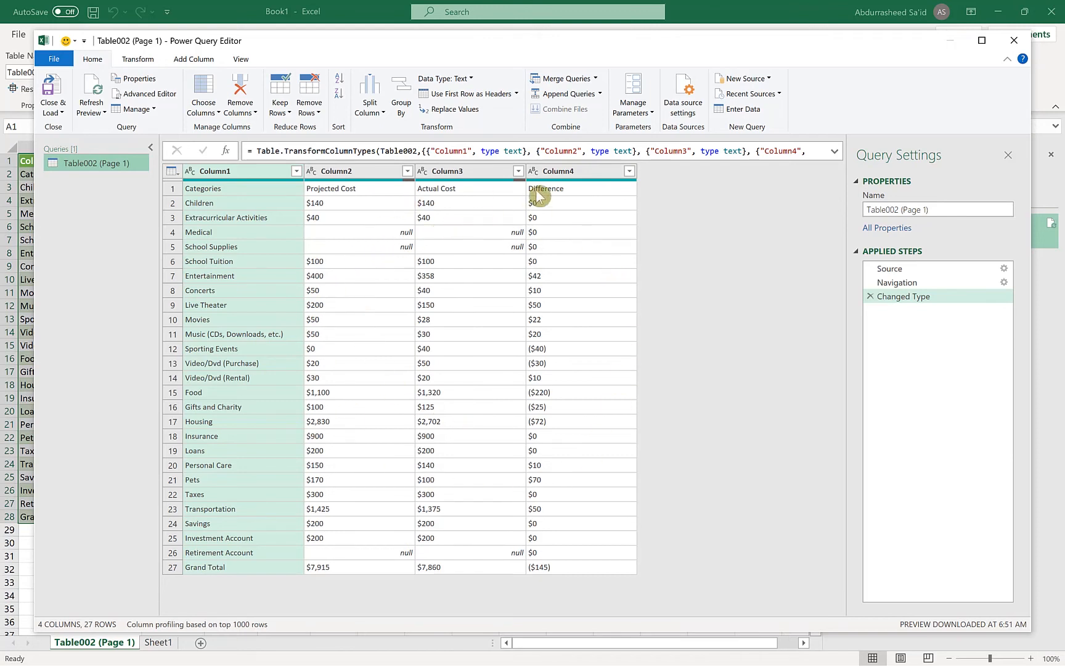
pyautogui.click(573, 174)
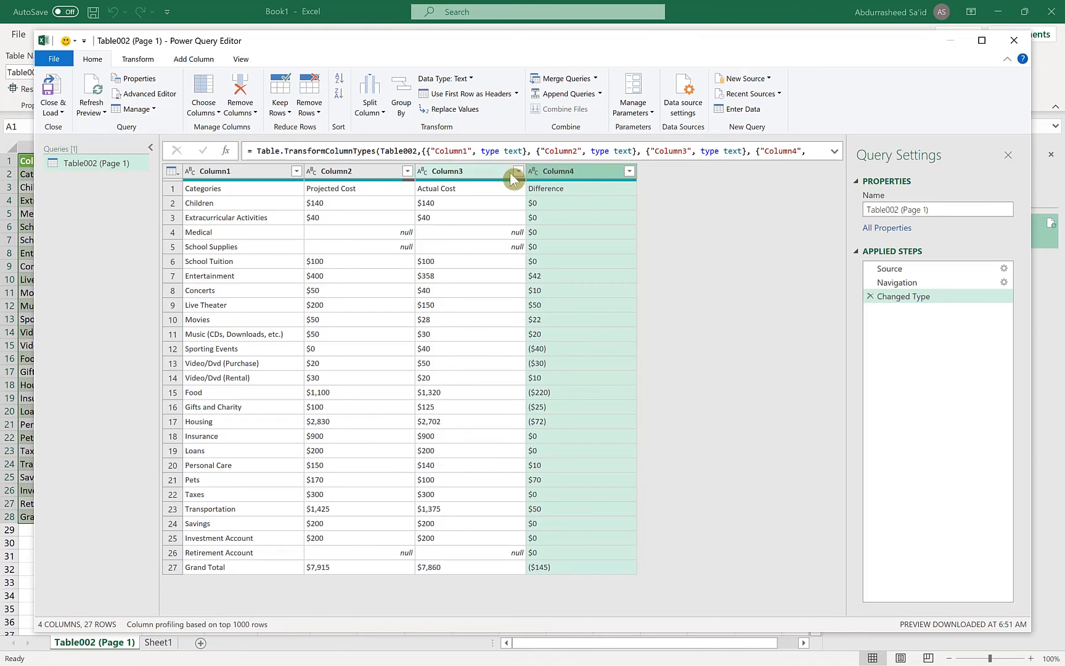
pyautogui.click(241, 89)
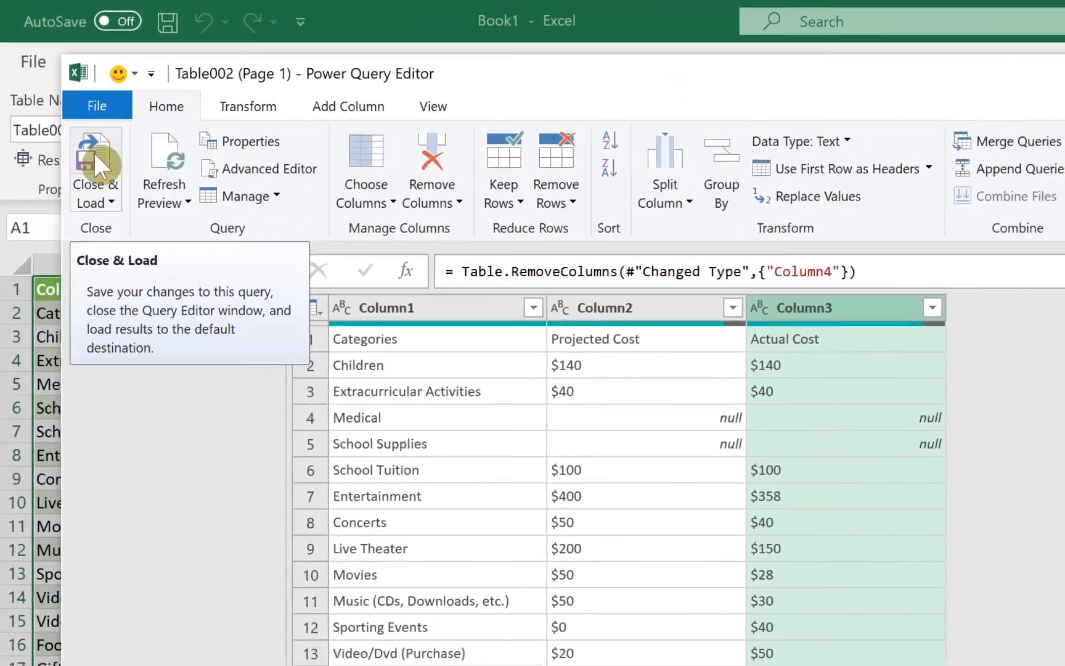
pyautogui.click(96, 158)
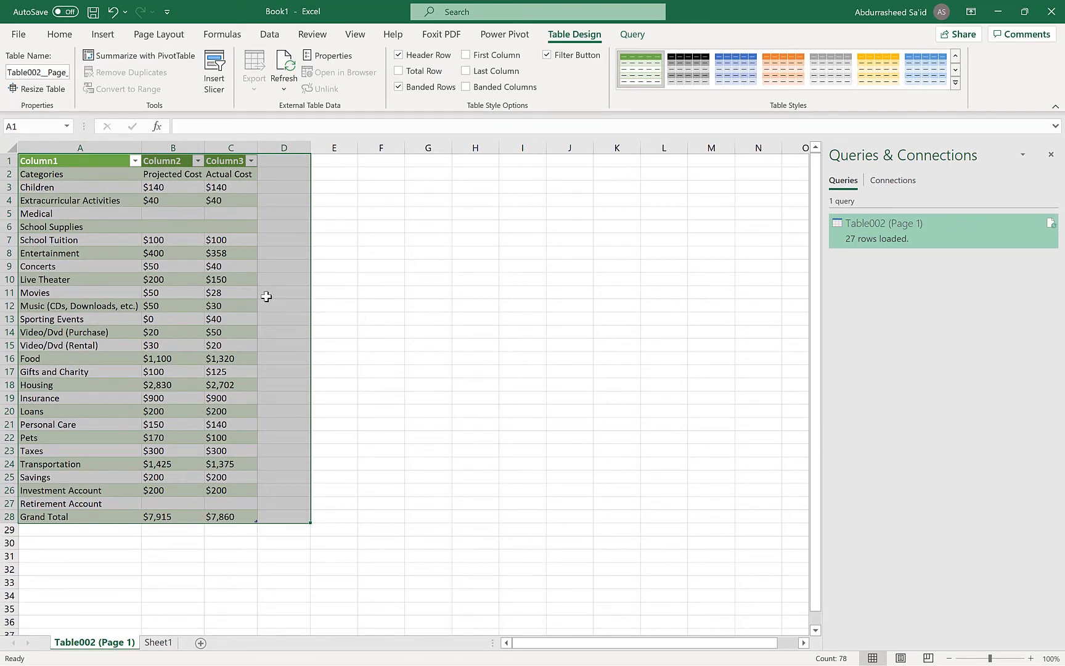
pyautogui.click(446, 278)
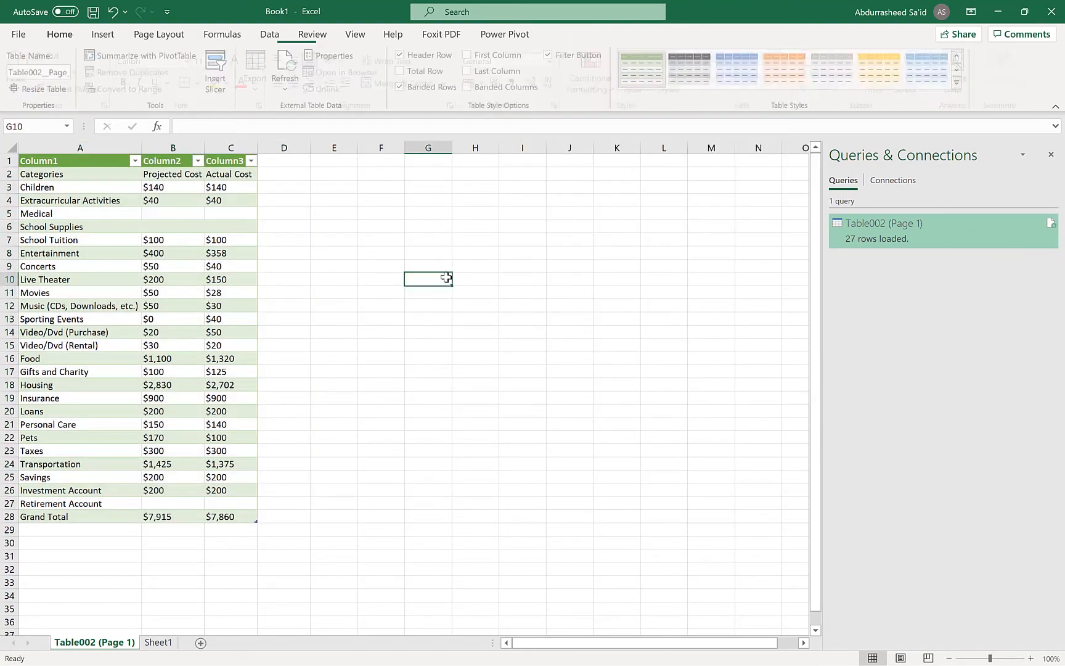
# - Refresh the Table002 (Page 1) query to reload its data from the source PDF
pyautogui.moveTo(866, 226)
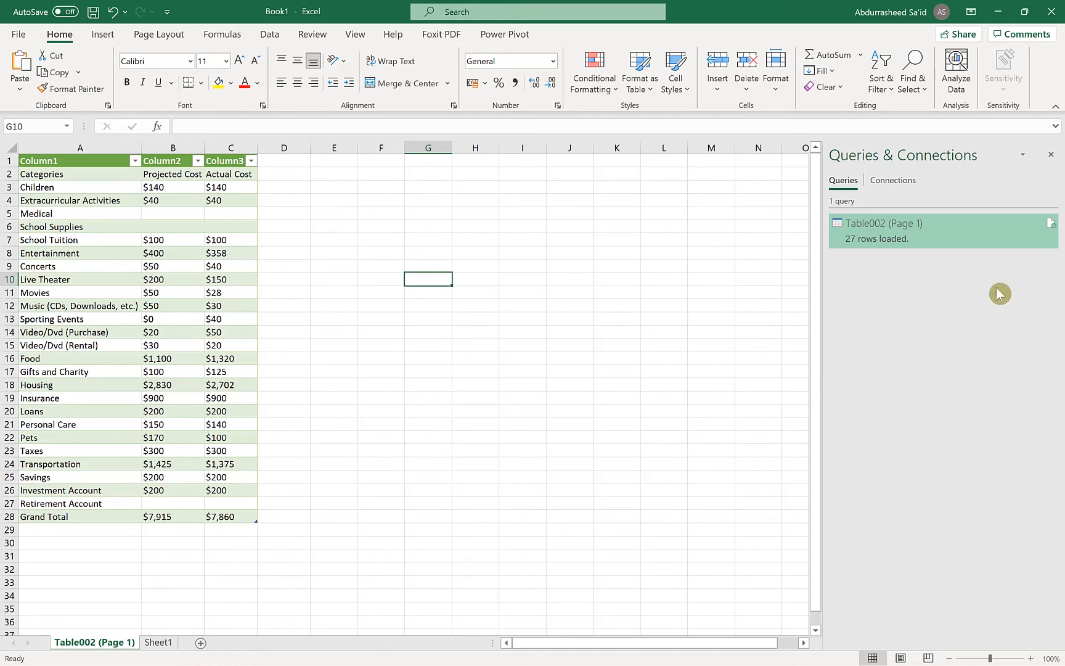
pyautogui.moveTo(1052, 228)
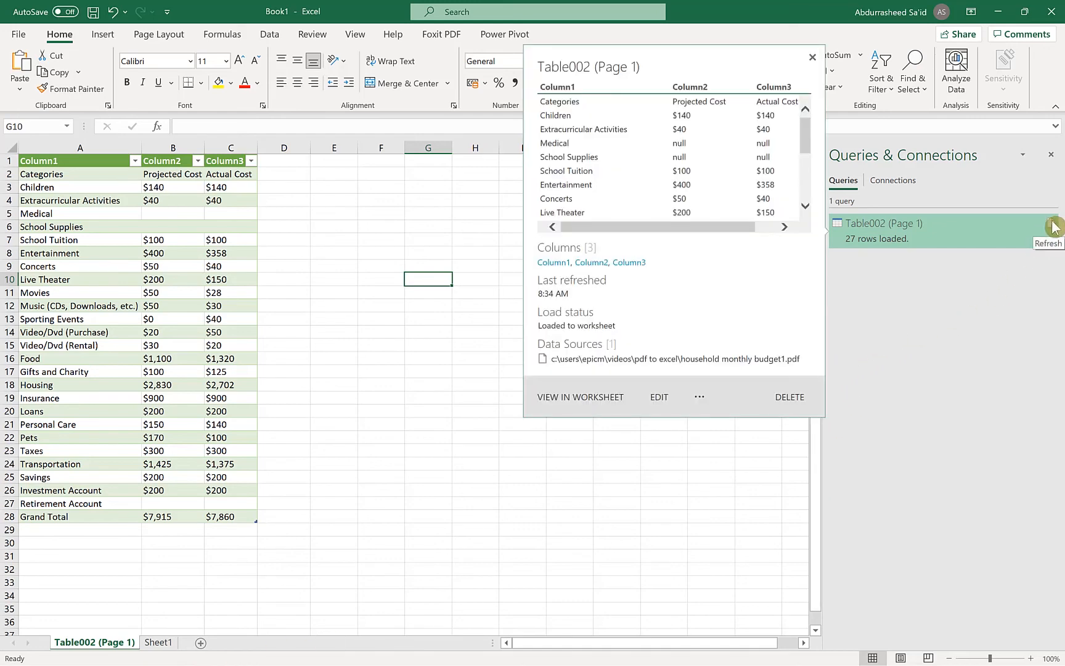
pyautogui.click(1055, 228)
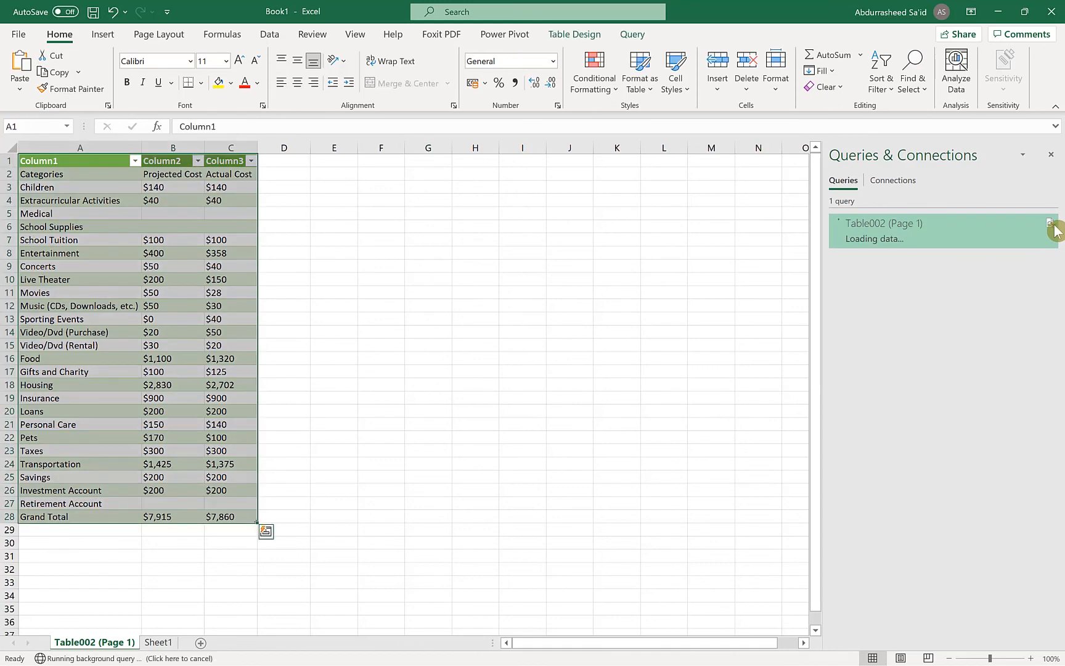
pyautogui.moveTo(1055, 230)
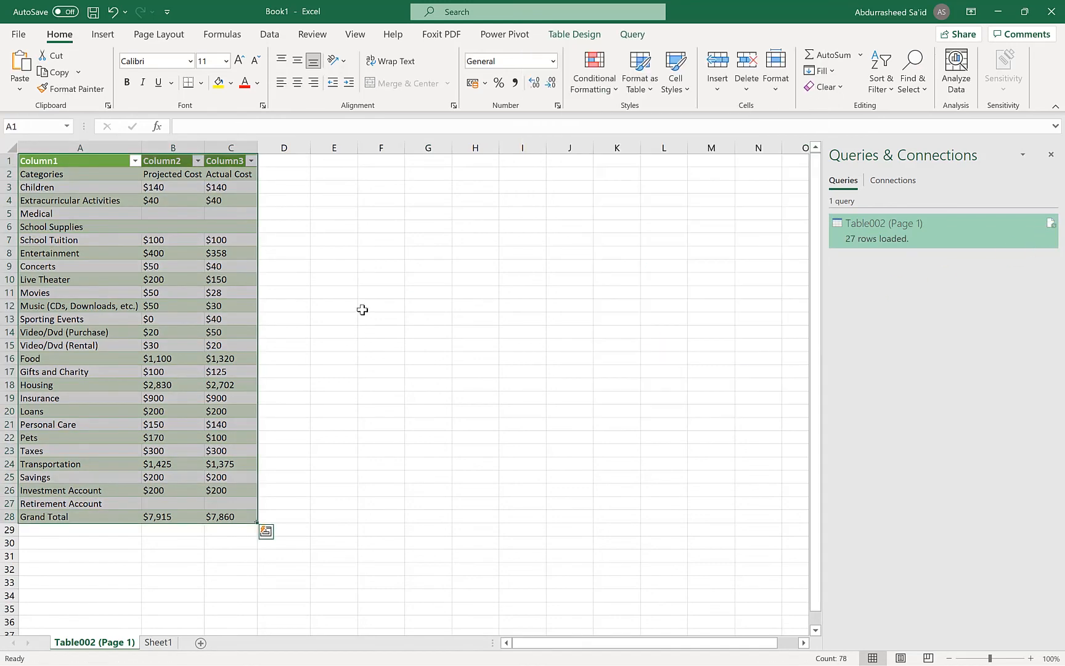
pyautogui.click(362, 310)
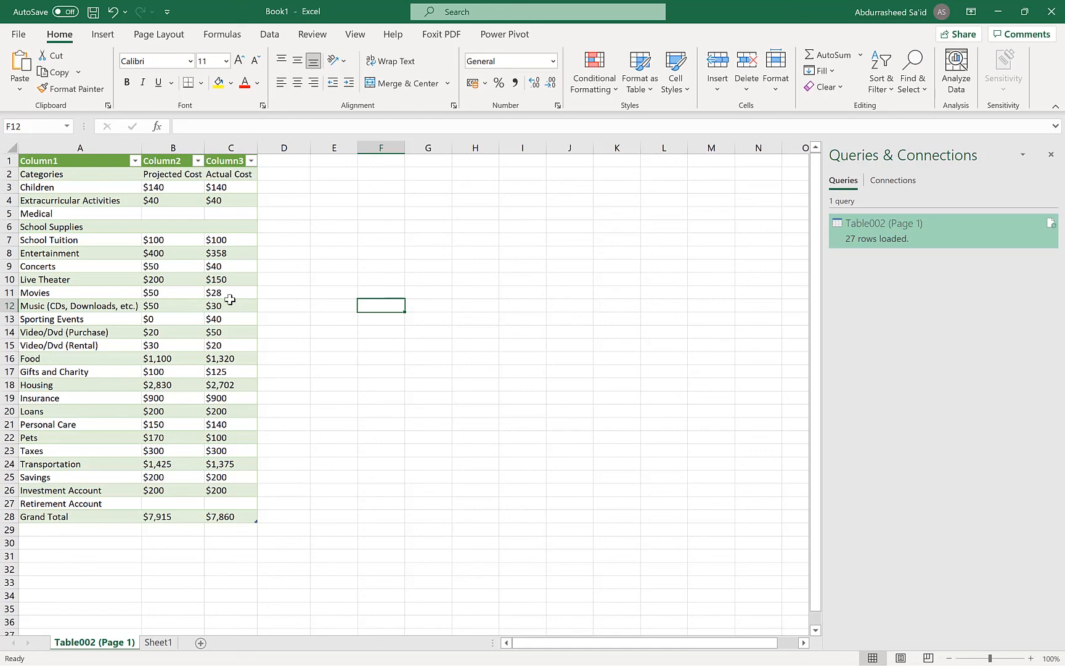
pyautogui.moveTo(322, 543); pyautogui.dragTo(3, 159)
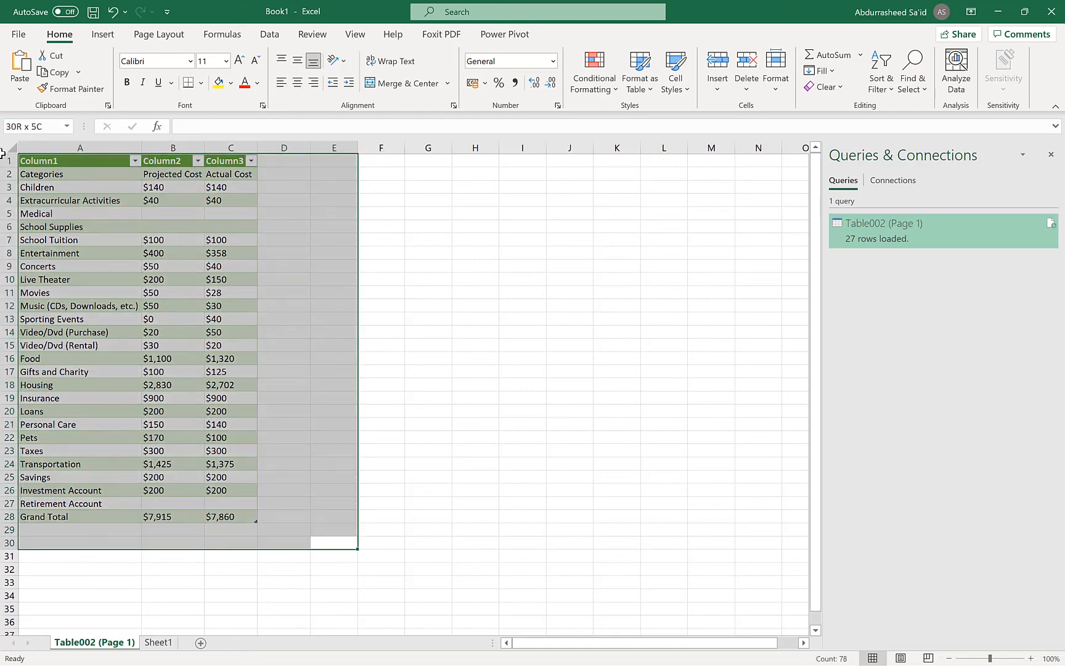
pyautogui.click(408, 329)
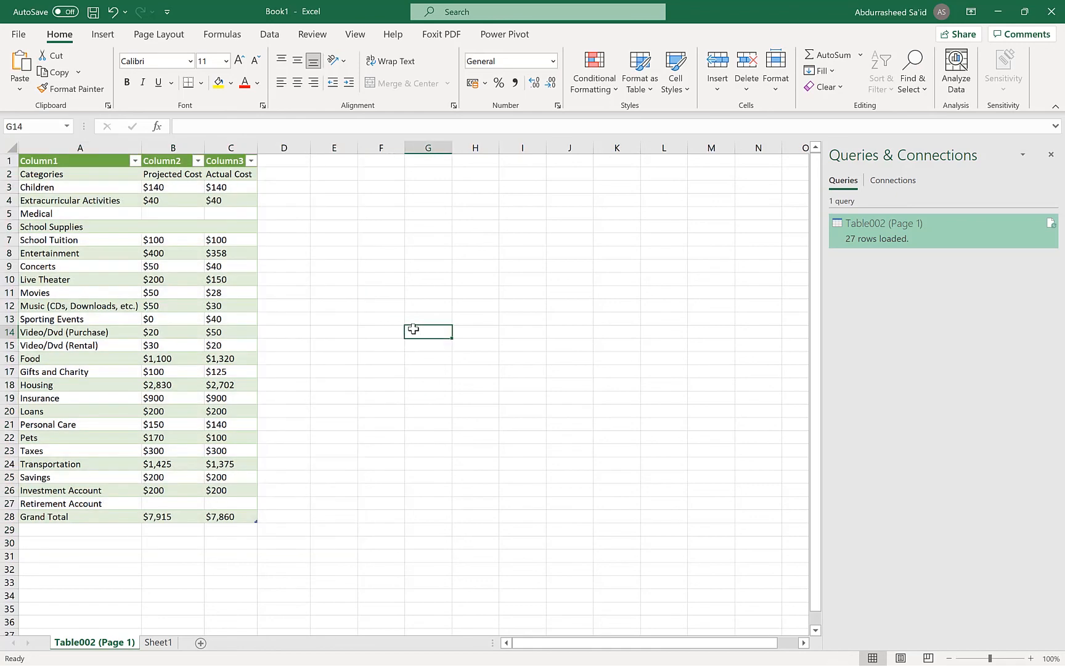